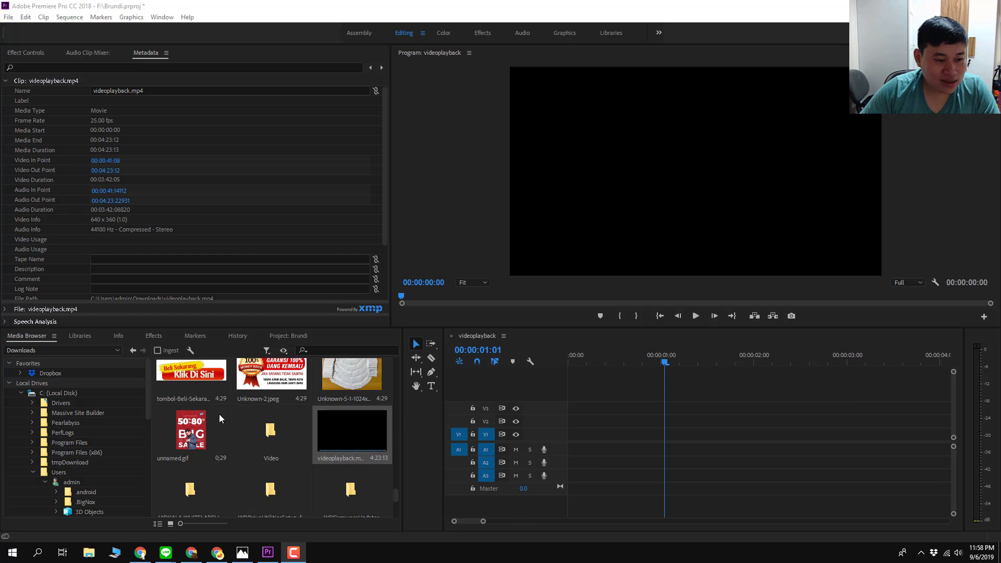
Load videoplayback.mp4 from Downloads into the Source monitor and show its video frame instead of the waveform.
{"action": "left_click", "coordinate": [9, 368]}
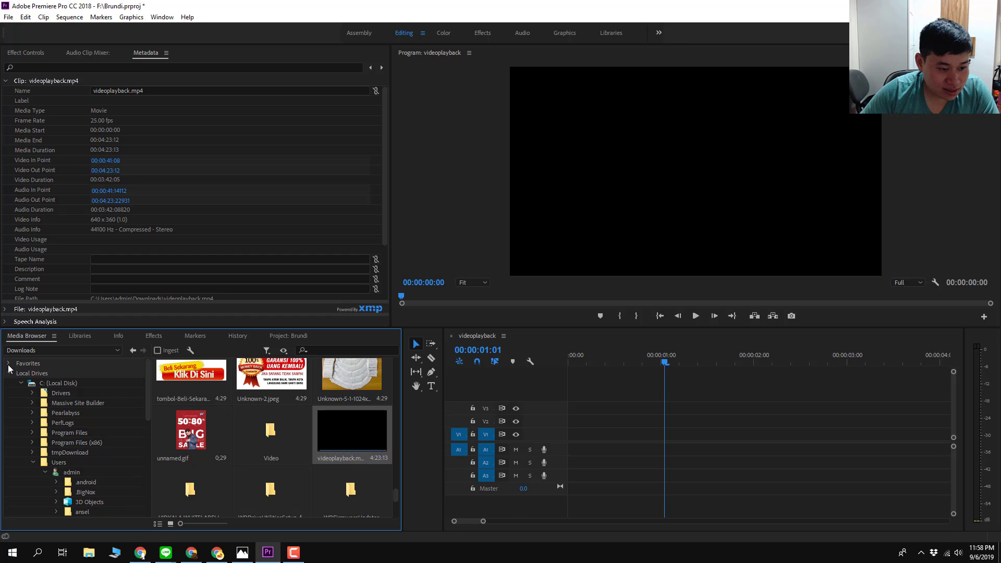
{"action": "left_click", "coordinate": [9, 363]}
{"action": "left_click", "coordinate": [115, 350]}
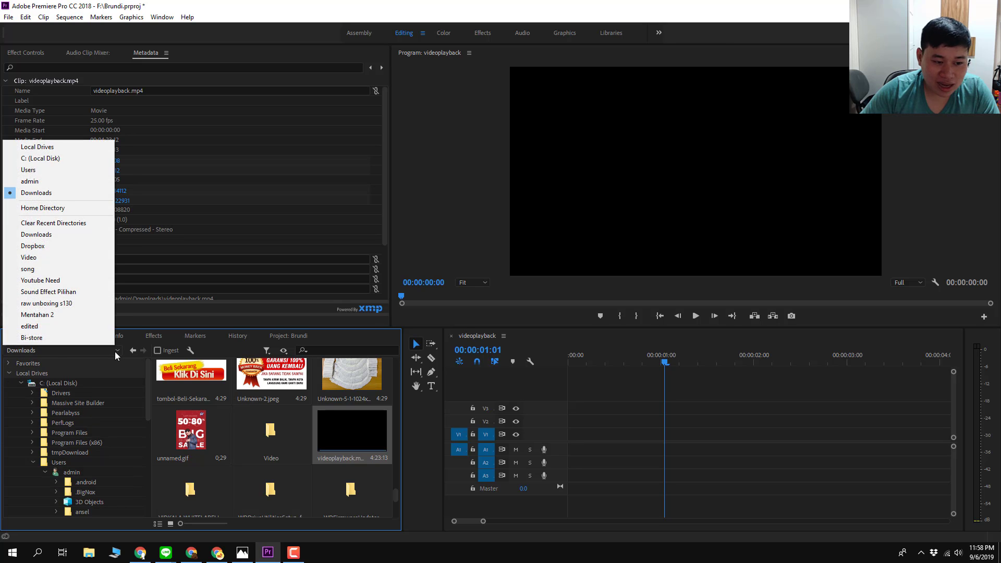
{"action": "left_click", "coordinate": [115, 351]}
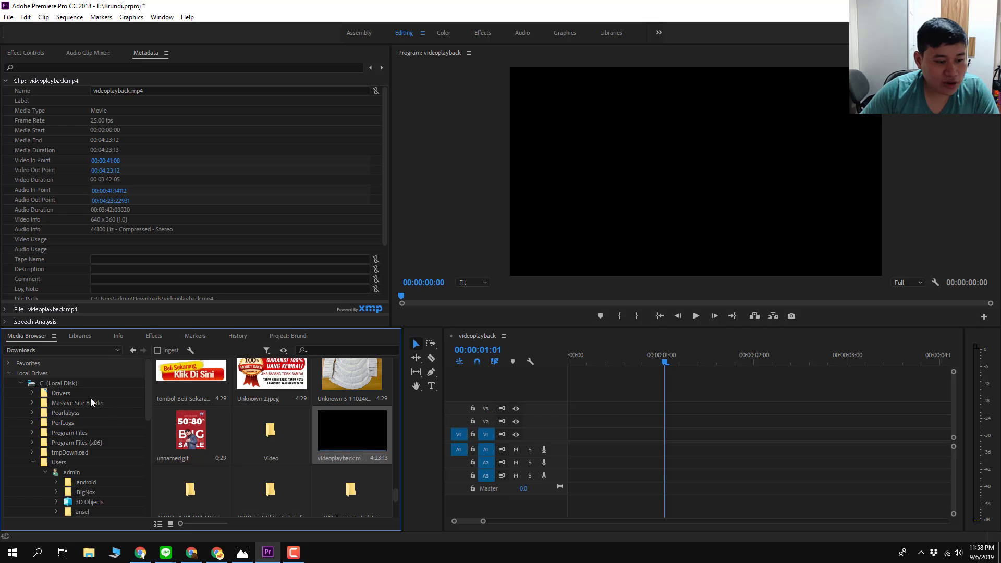
{"action": "left_click", "coordinate": [21, 351]}
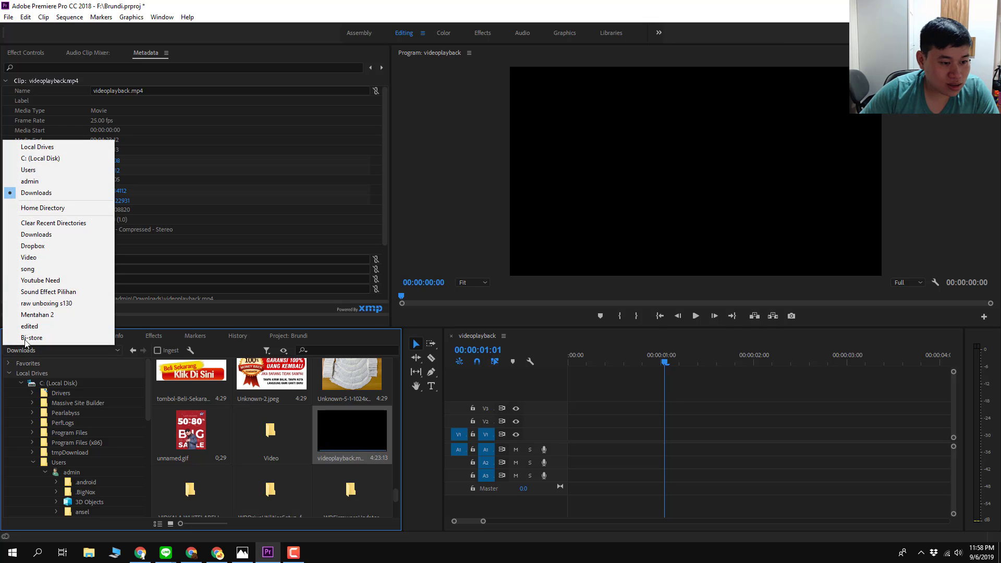
{"action": "left_click", "coordinate": [36, 192]}
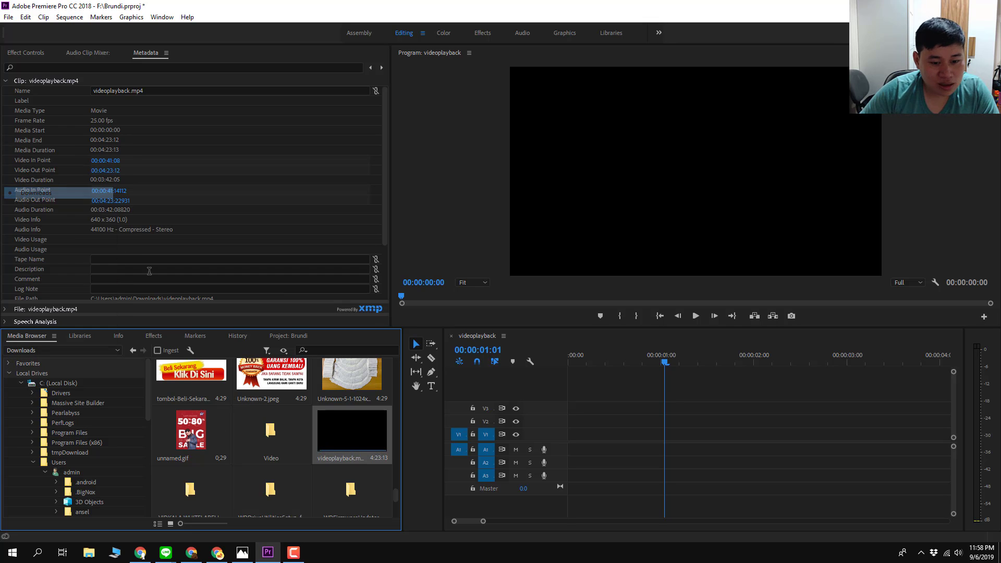
{"action": "double_click", "coordinate": [356, 433]}
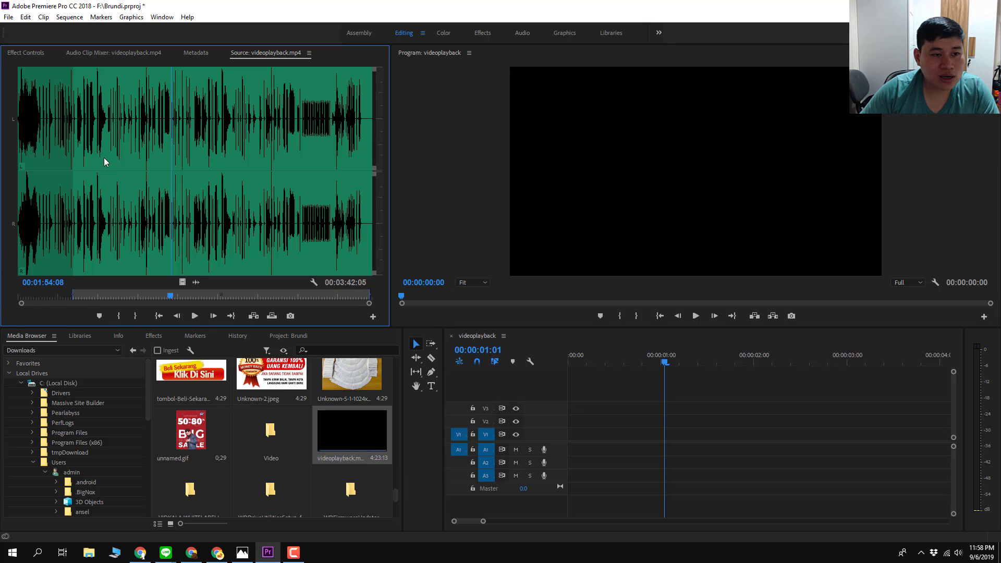
{"action": "left_click", "coordinate": [182, 282]}
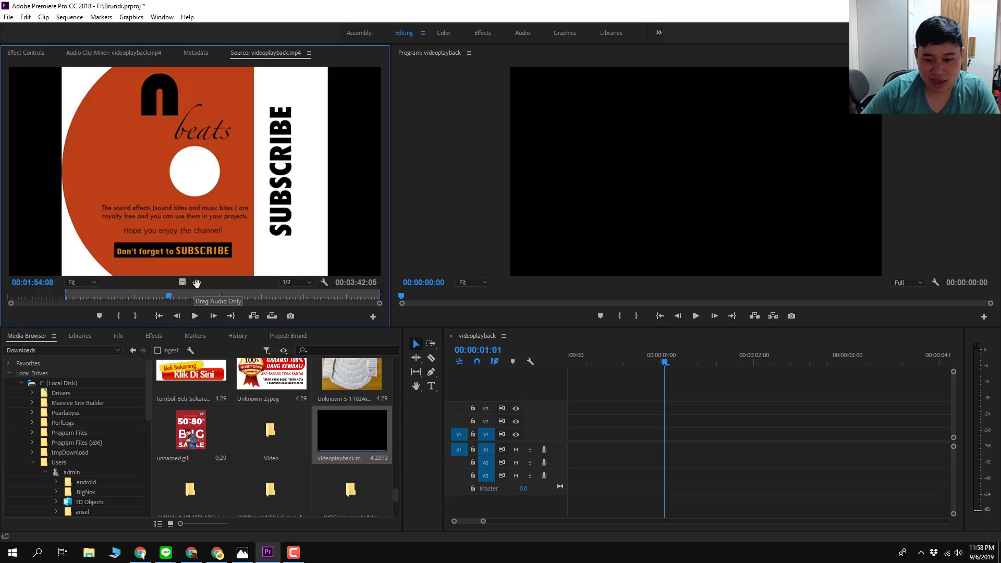
Place only the audio of videoplayback.mp4 on track A1 and play it from the start.
{"action": "left_click_drag", "start_coordinate": [197, 282], "coordinate": [572, 451]}
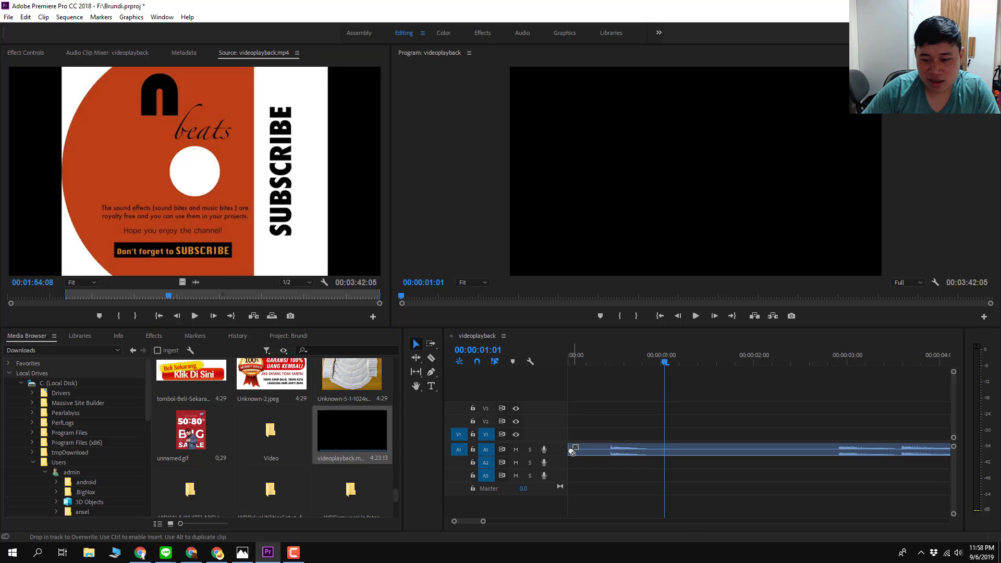
{"action": "left_click_drag", "start_coordinate": [640, 360], "coordinate": [559, 371]}
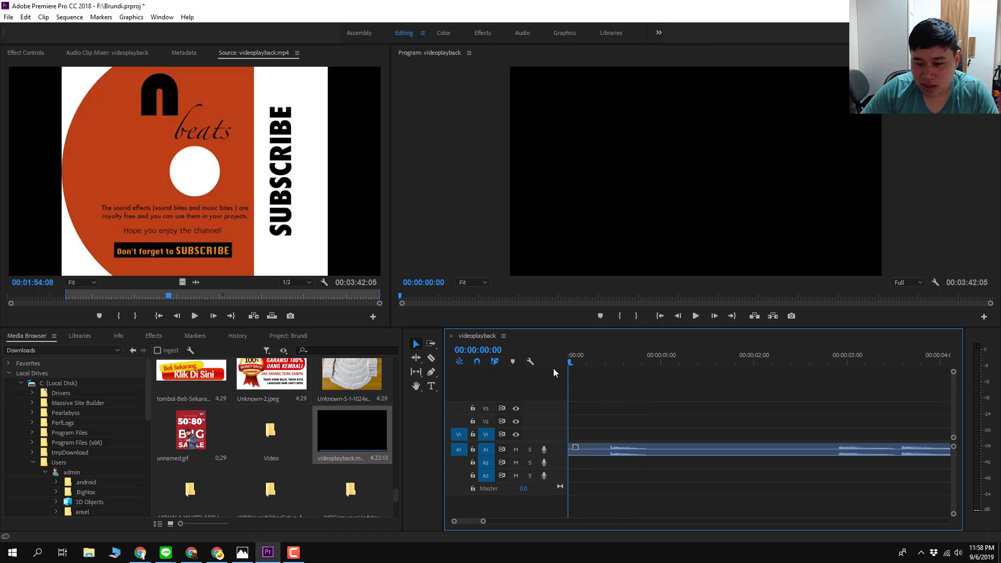
{"action": "key", "text": "space"}
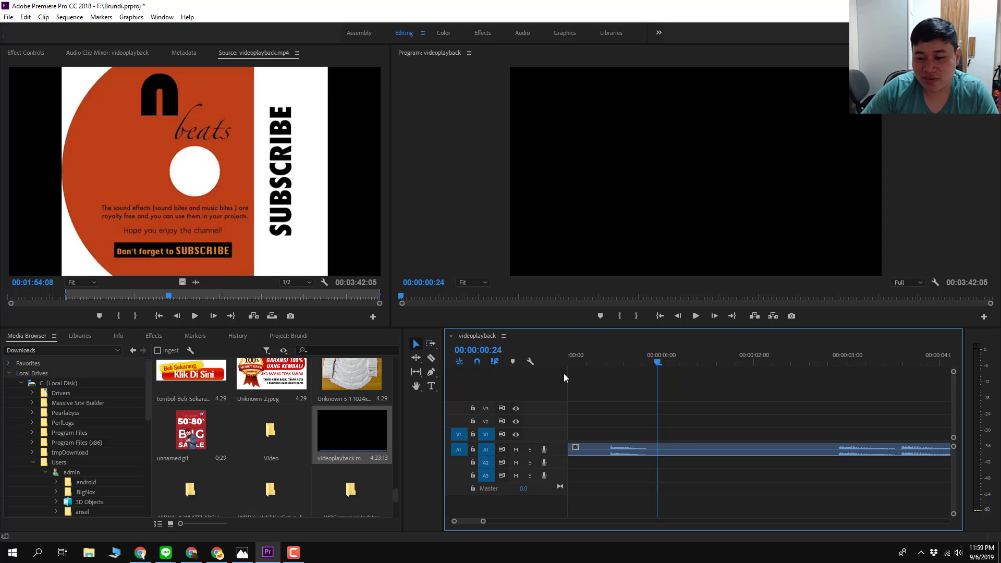
Razor the A1 clip at 00:00:01:06 and delete everything after the cut.
{"action": "key", "text": "c"}
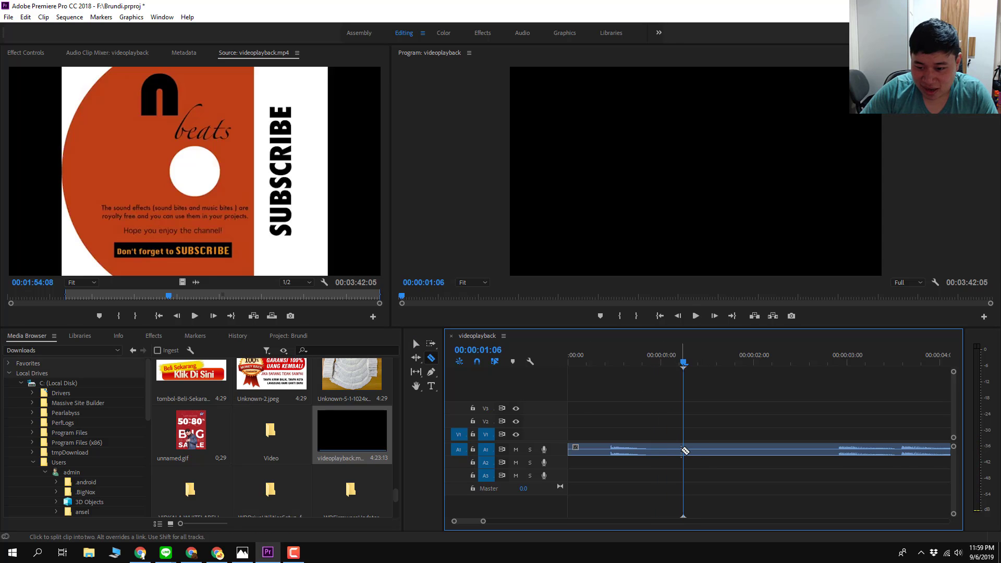
{"action": "left_click", "coordinate": [684, 449]}
{"action": "key", "text": "v"}
{"action": "left_click", "coordinate": [714, 455]}
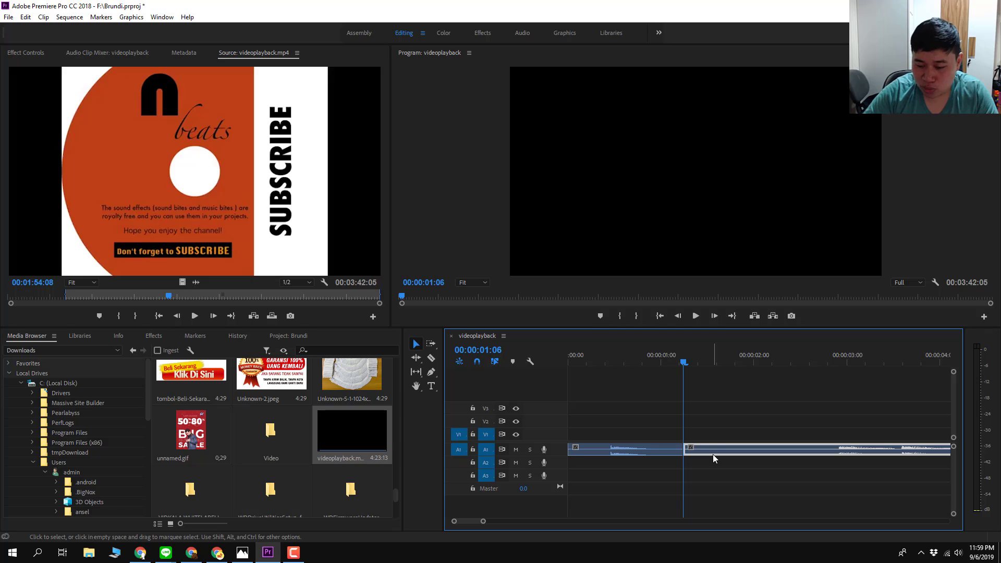
{"action": "key", "text": "Delete"}
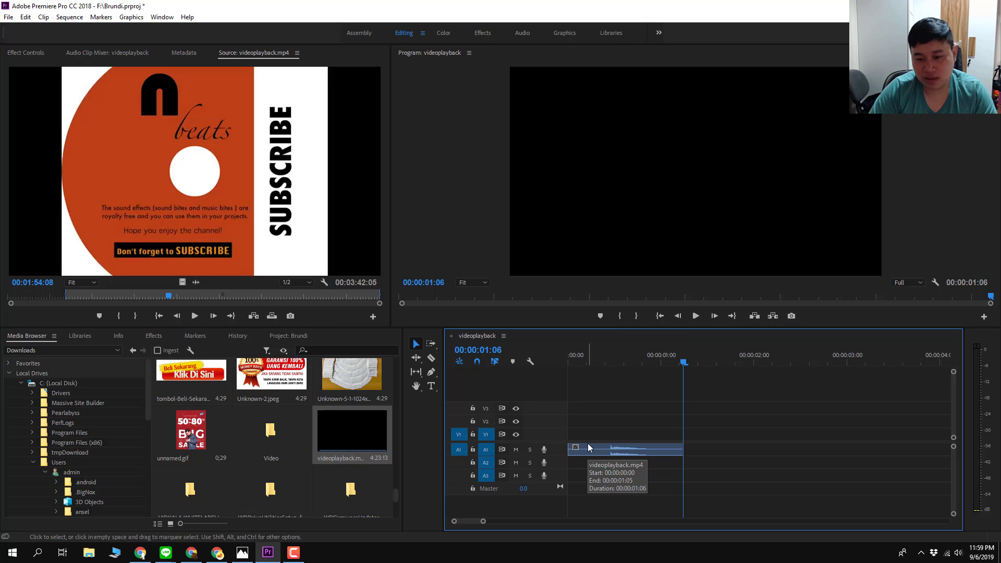
{"action": "left_click", "coordinate": [588, 447]}
{"action": "left_click", "coordinate": [8, 17]}
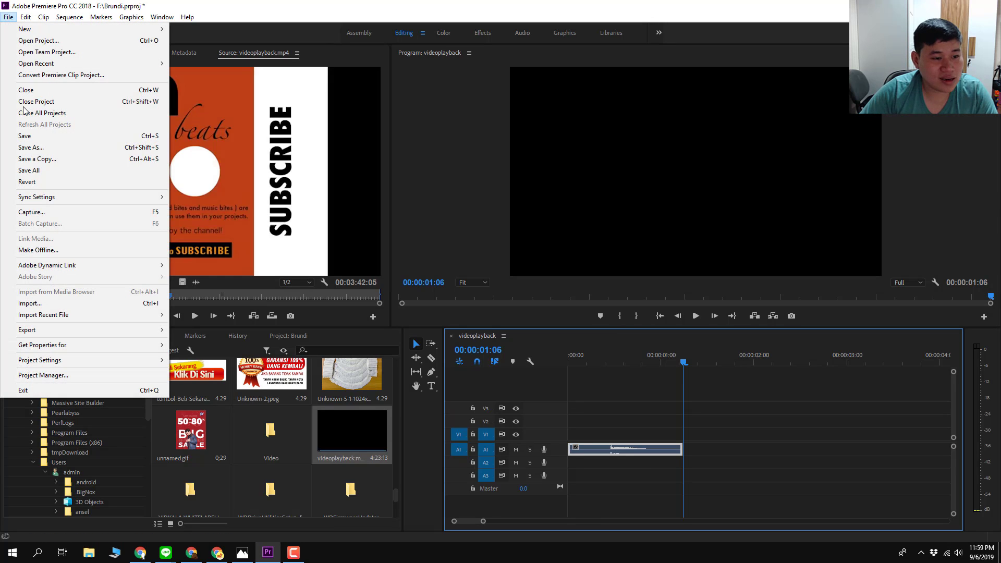
Open the Export Settings, cancel the output-name dialog and close, then reopen Export Settings.
{"action": "mouse_move", "coordinate": [39, 332]}
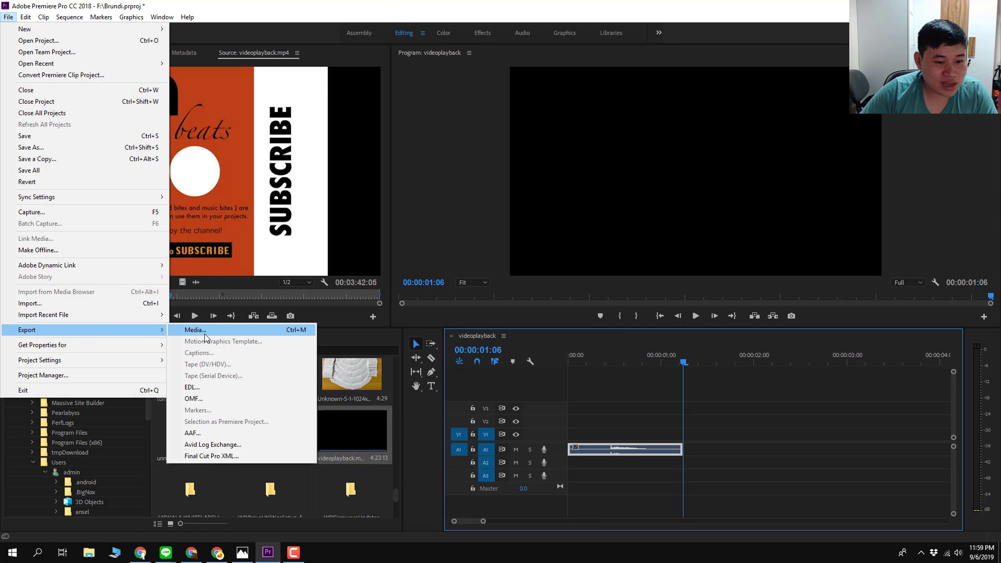
{"action": "left_click", "coordinate": [242, 332]}
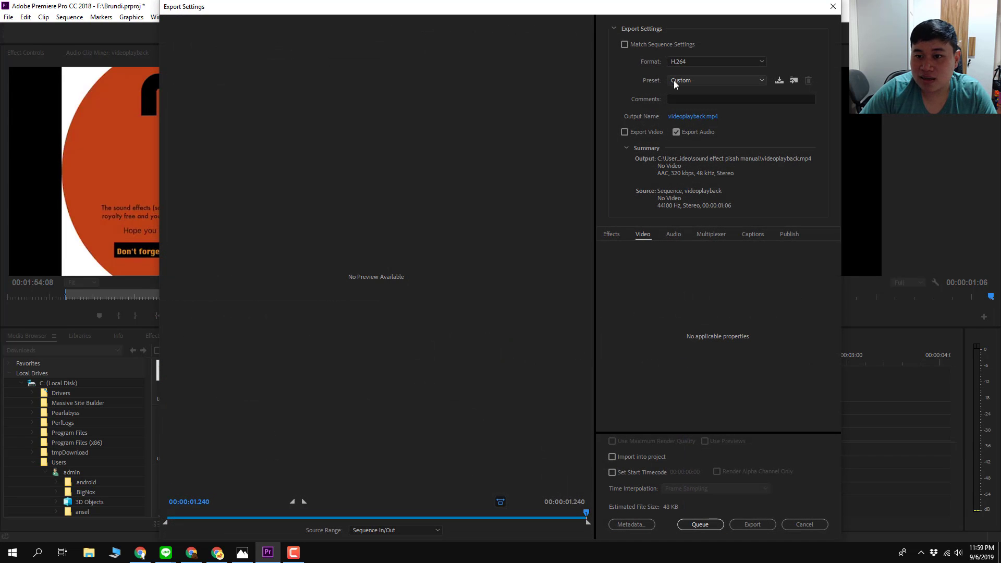
{"action": "left_click", "coordinate": [696, 118]}
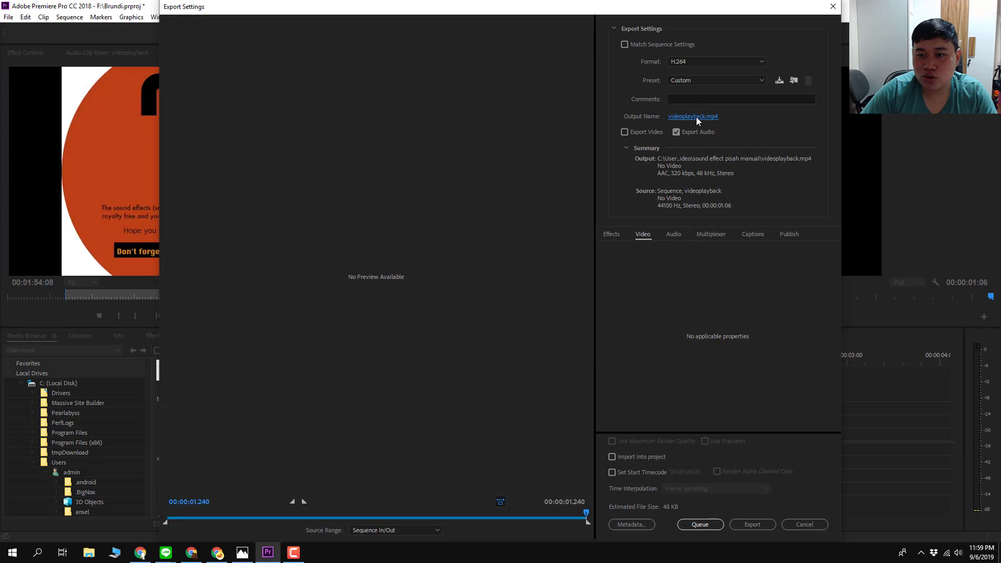
{"action": "key", "text": "Escape"}
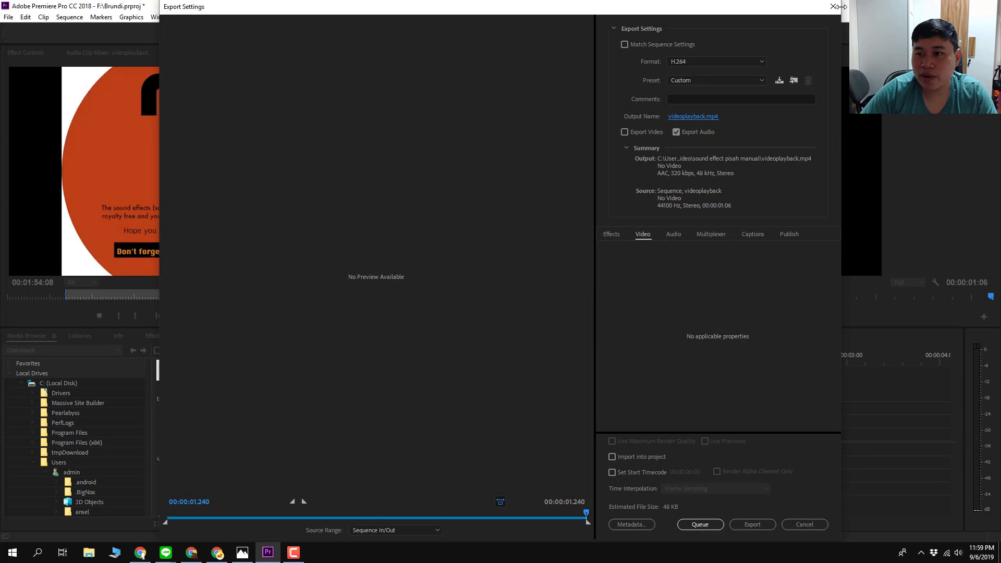
{"action": "left_click", "coordinate": [833, 6]}
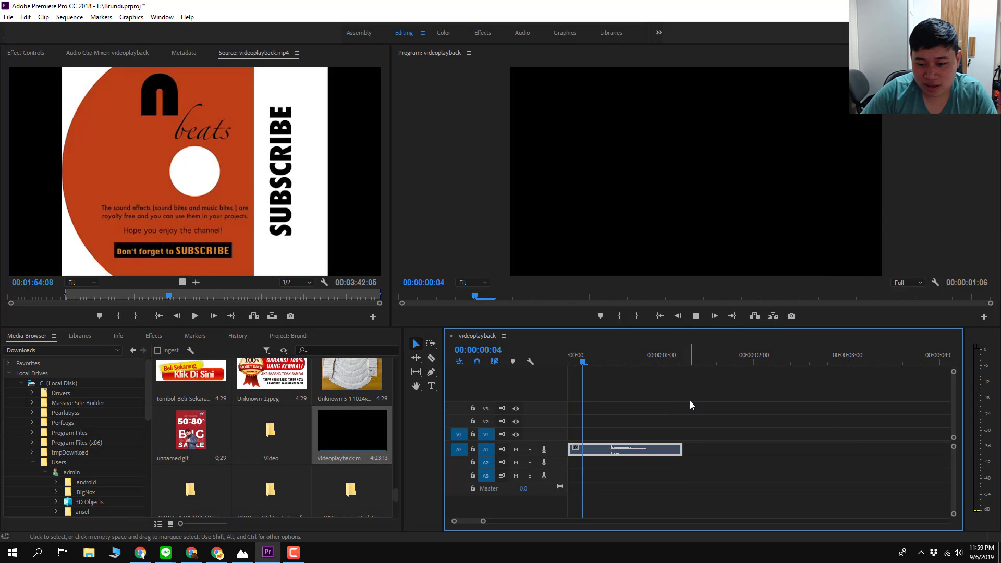
{"action": "left_click", "coordinate": [8, 18]}
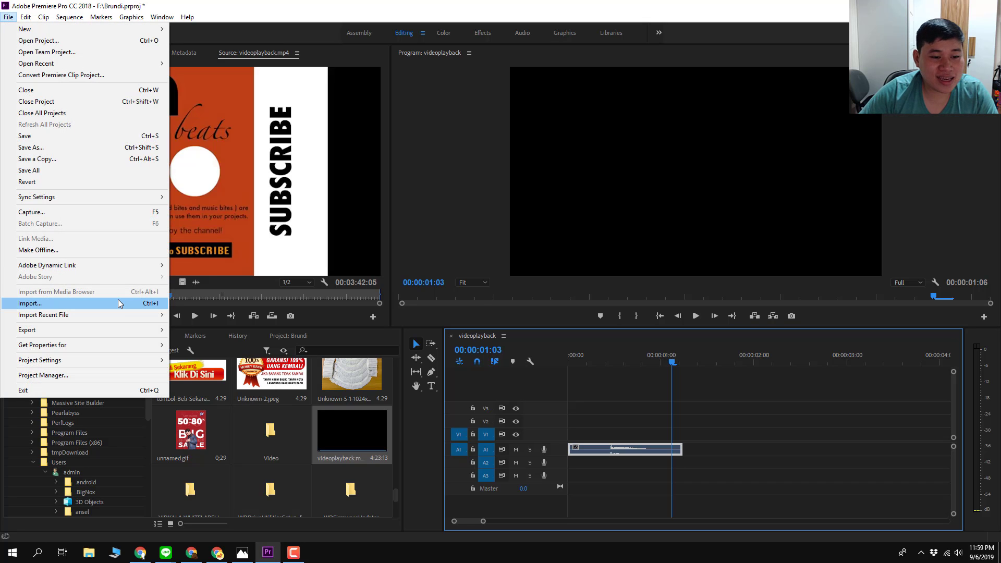
{"action": "mouse_move", "coordinate": [108, 329]}
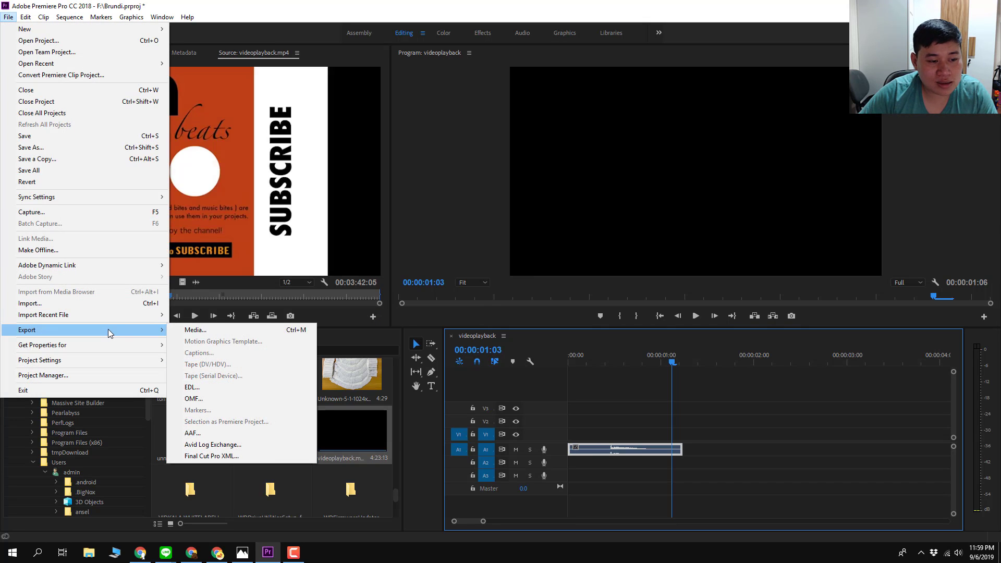
{"action": "left_click", "coordinate": [180, 333]}
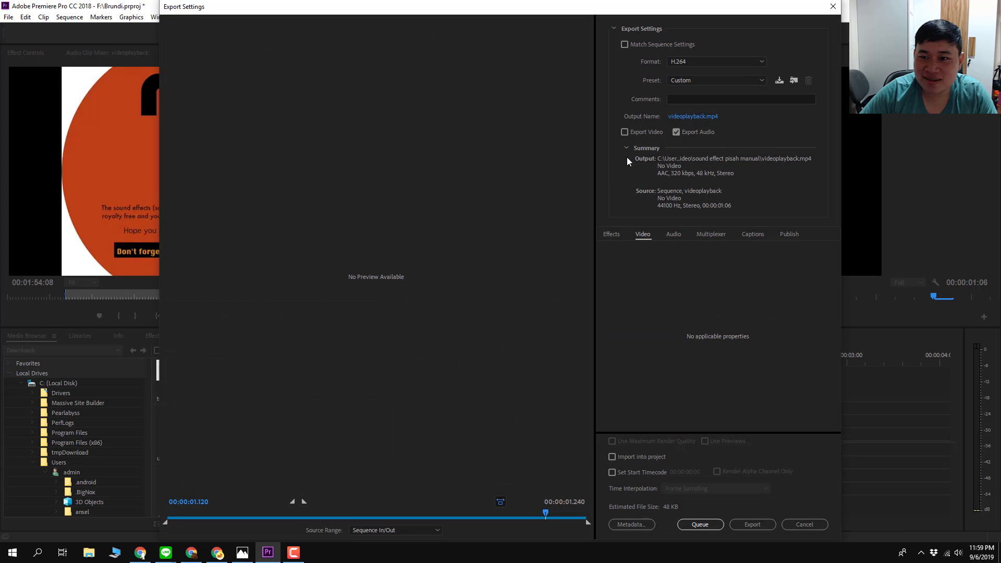
Set the export output name to Tew.mp4 in the sound effect pisah manual folder.
{"action": "left_click", "coordinate": [696, 117]}
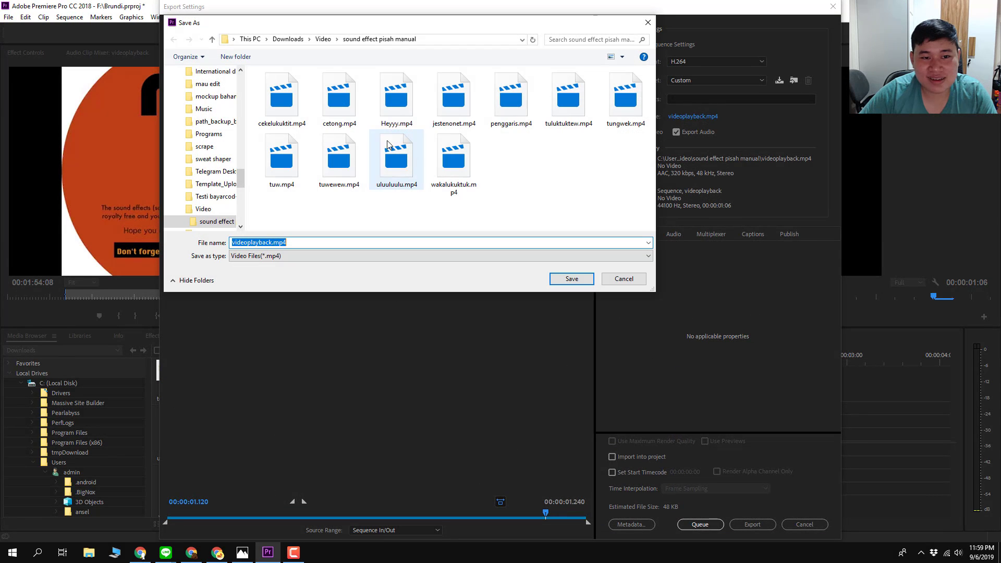
{"action": "left_click", "coordinate": [273, 242]}
{"action": "double_click", "coordinate": [271, 242]}
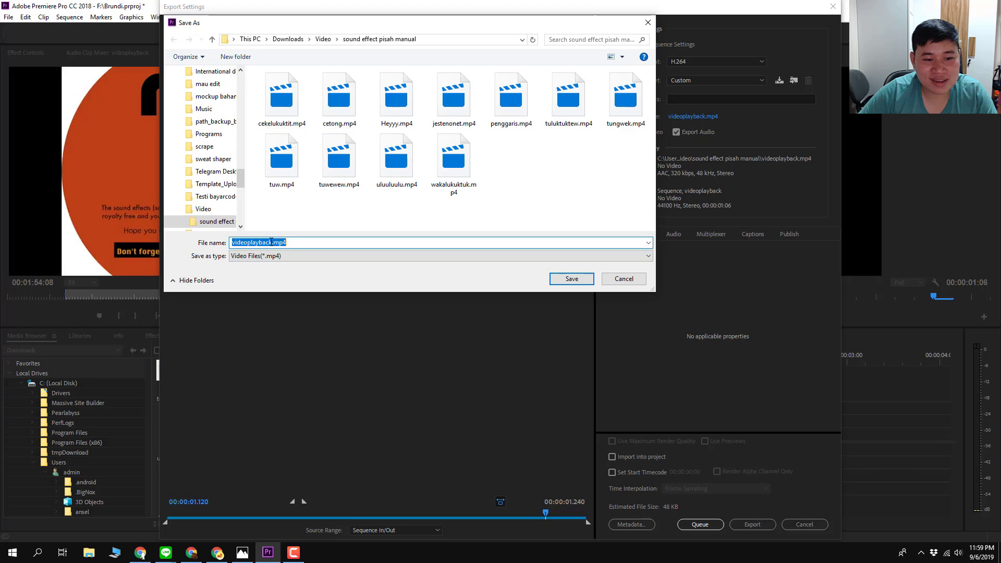
{"action": "left_click", "coordinate": [271, 242]}
{"action": "left_click_drag", "start_coordinate": [272, 242], "coordinate": [201, 242]}
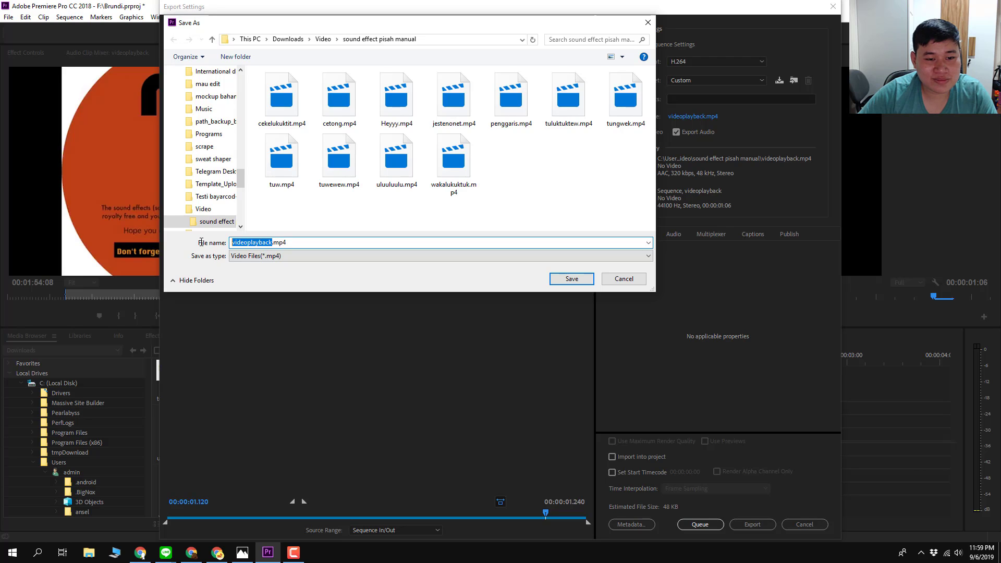
{"action": "type", "text": "Tew"}
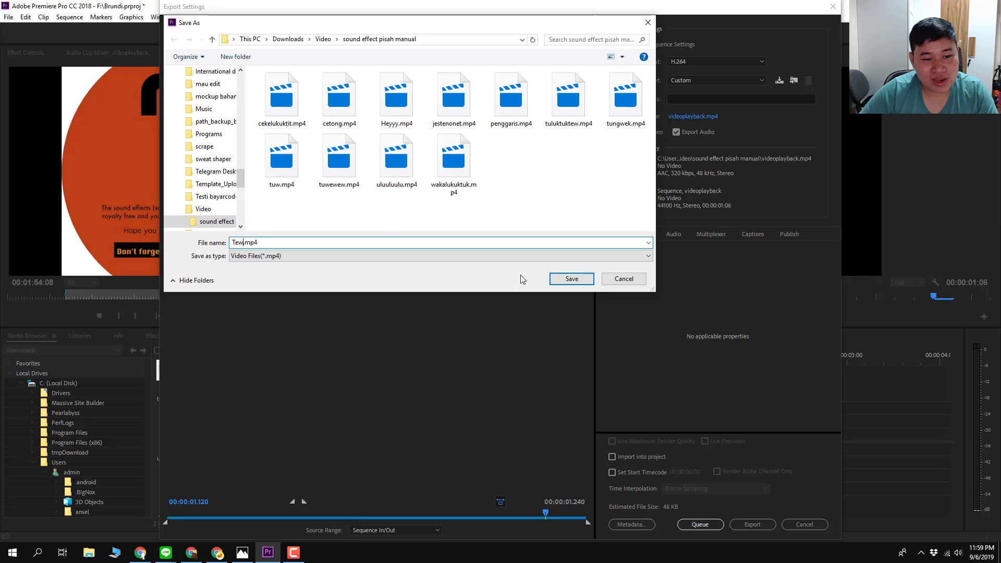
{"action": "left_click", "coordinate": [575, 281]}
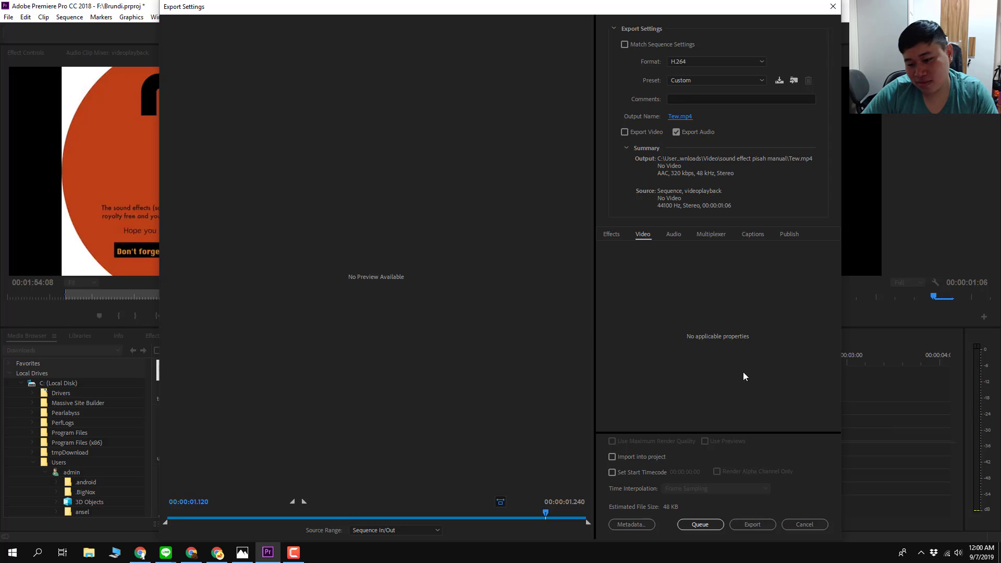
Export Tew.mp4 with audio only, leaving Export Video unchecked.
{"action": "left_click", "coordinate": [625, 132]}
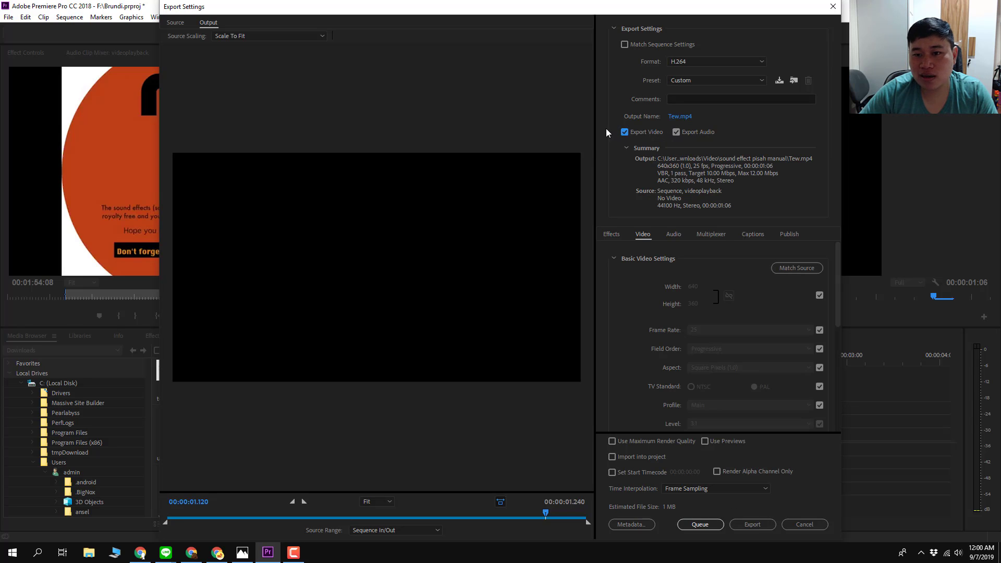
{"action": "left_click", "coordinate": [625, 131]}
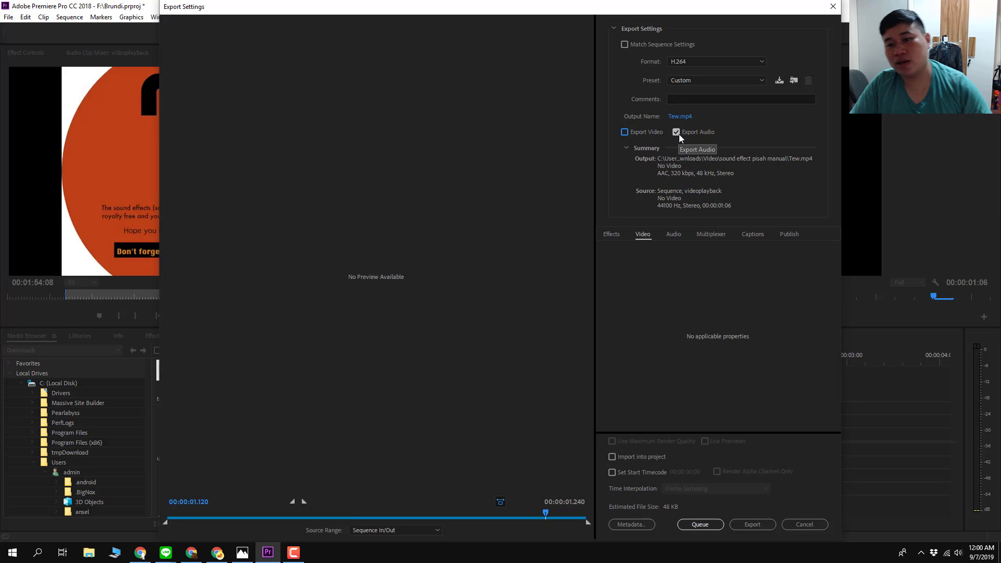
{"action": "left_click", "coordinate": [757, 524]}
Browse to Downloads > Video > sound effect pisah manual and play Tew.mp4 to check it.
{"action": "key", "text": "super+e"}
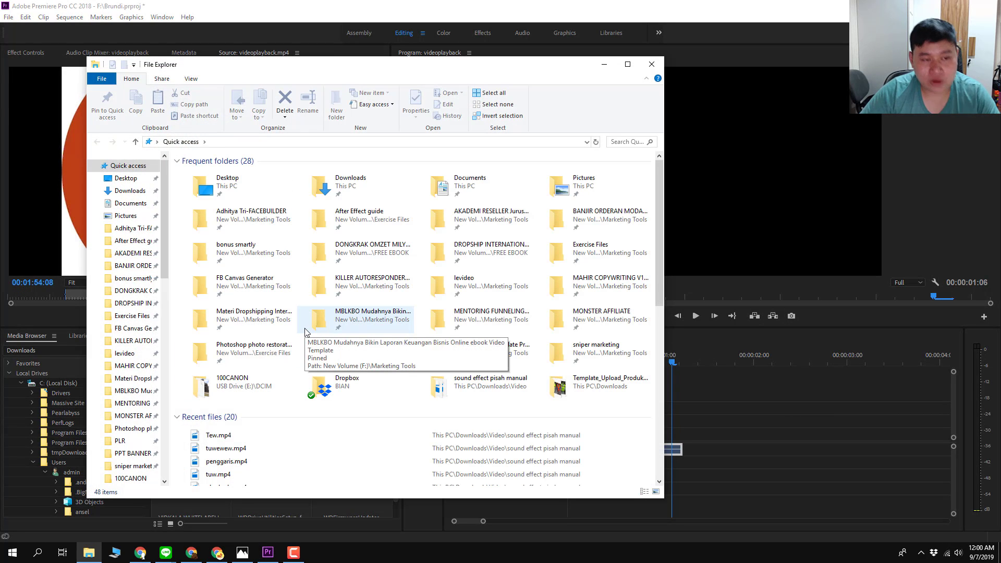
{"action": "left_click", "coordinate": [118, 192]}
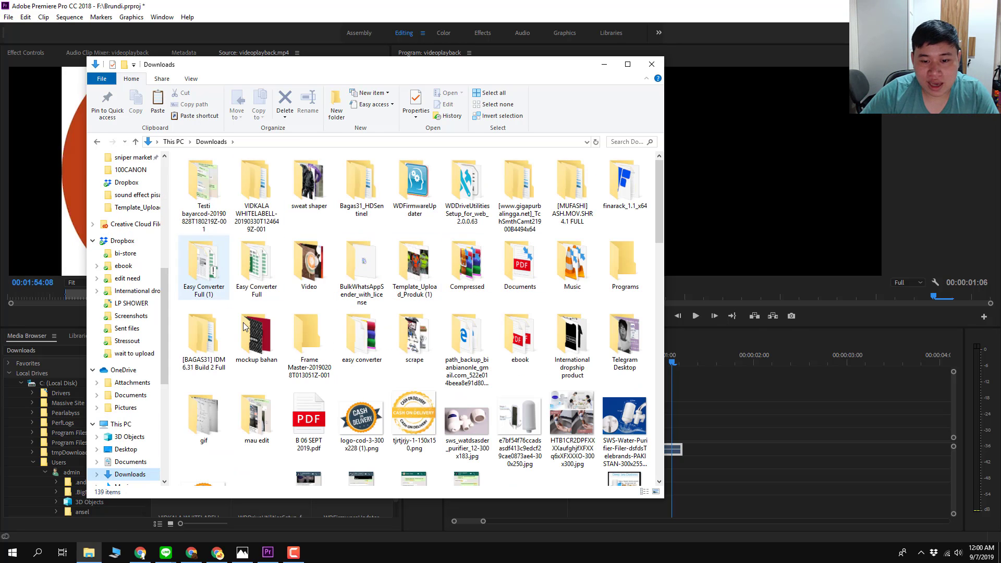
{"action": "double_click", "coordinate": [307, 269]}
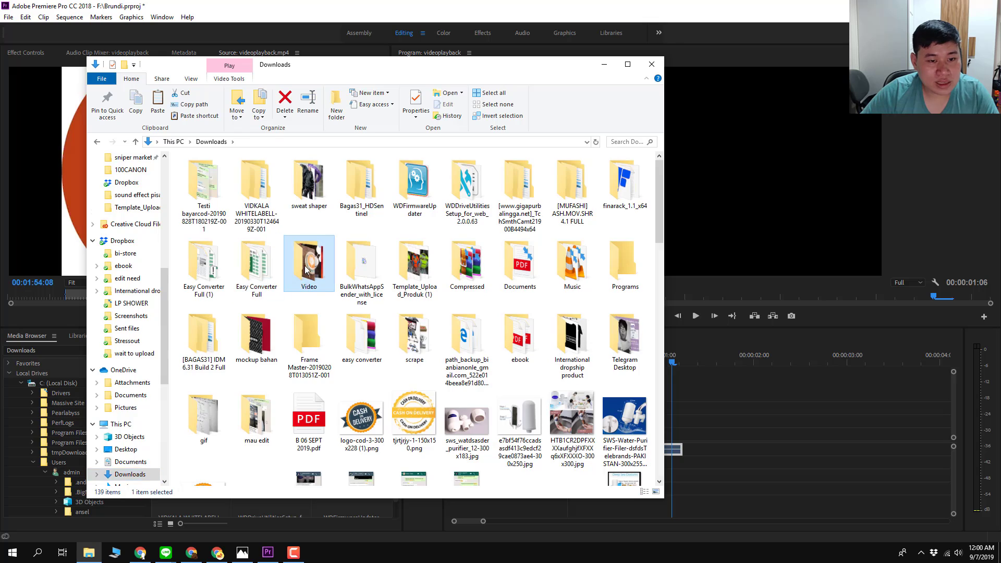
{"action": "double_click", "coordinate": [206, 192]}
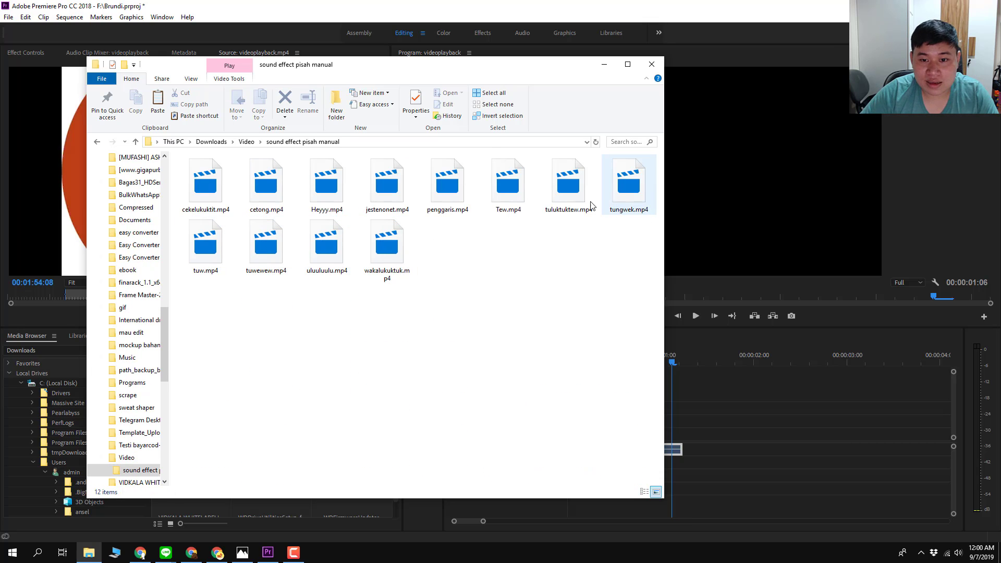
{"action": "double_click", "coordinate": [507, 188]}
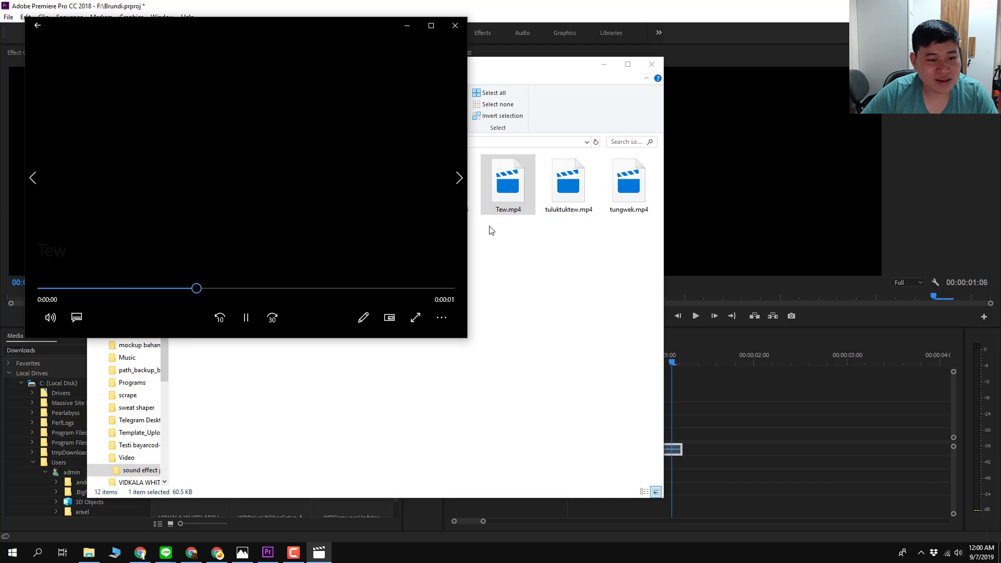
{"action": "left_click", "coordinate": [453, 26]}
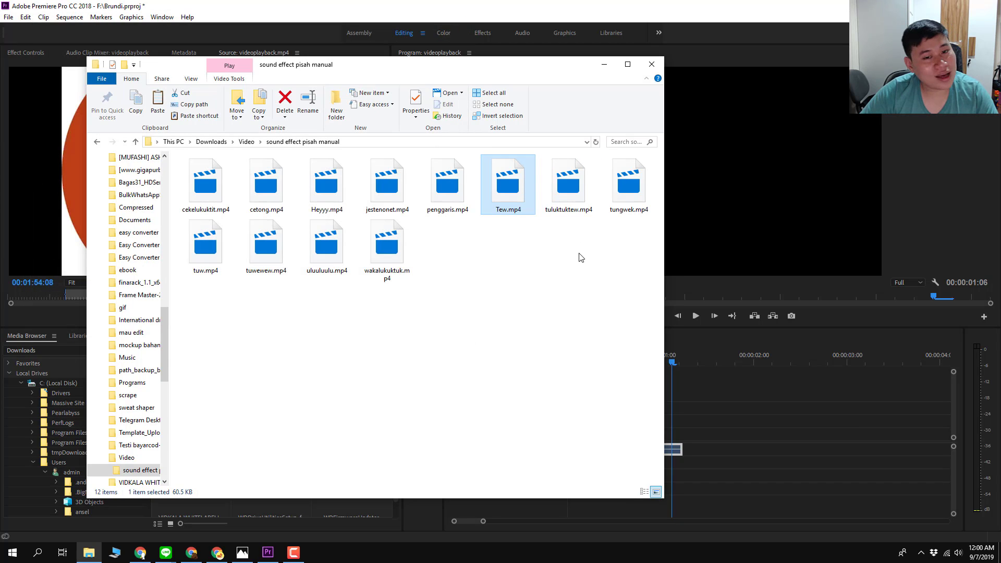
Back in Premiere, undo the last change and delete the short already-exported clip at the start of A1.
{"action": "left_click", "coordinate": [653, 65]}
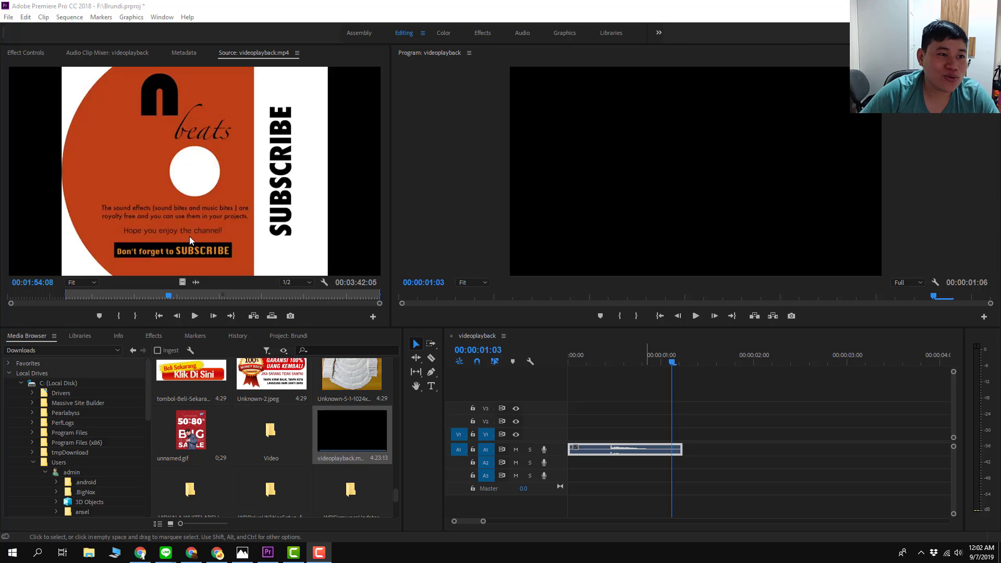
{"action": "left_click", "coordinate": [23, 19]}
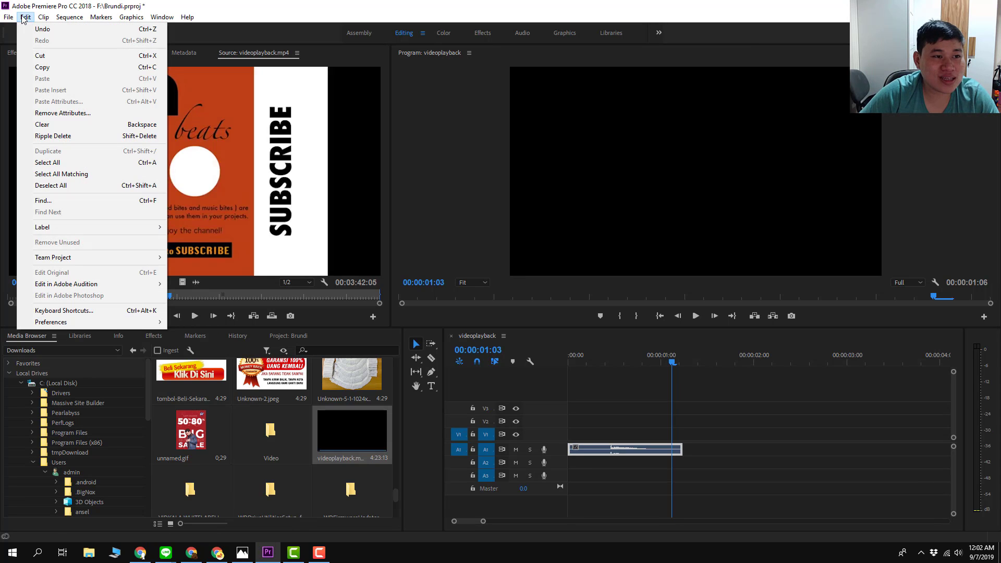
{"action": "left_click", "coordinate": [47, 27]}
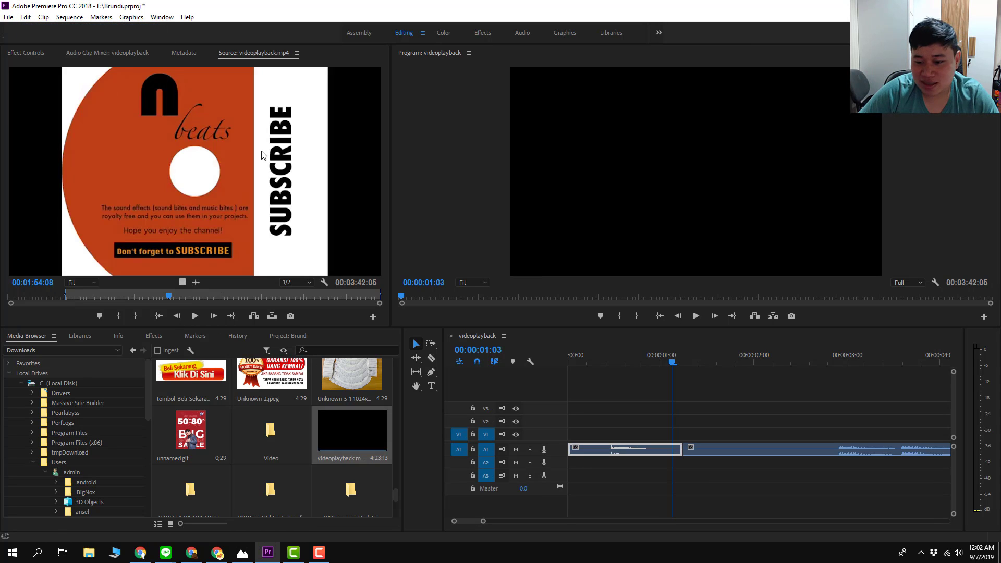
{"action": "left_click", "coordinate": [875, 453]}
{"action": "left_click", "coordinate": [664, 453]}
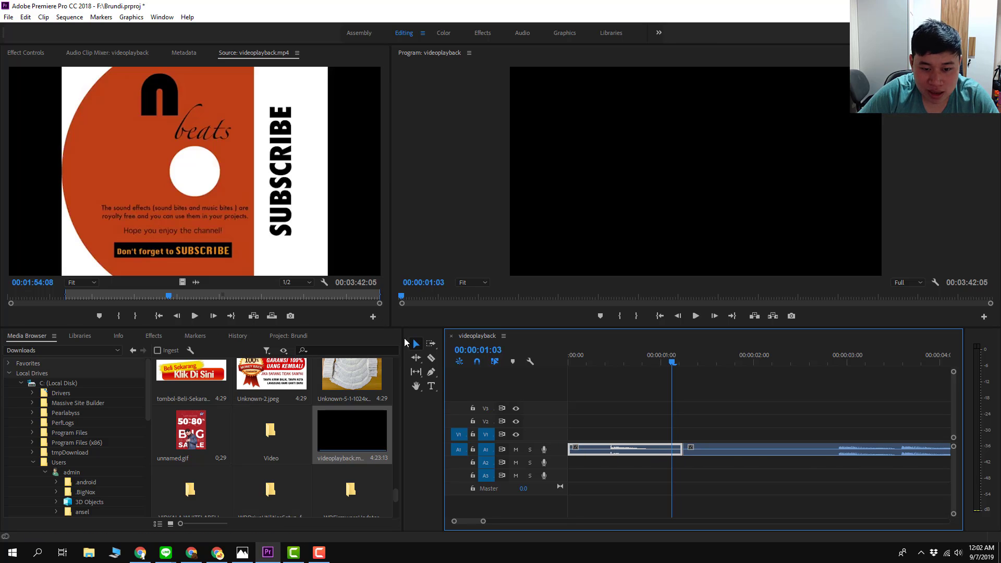
{"action": "left_click", "coordinate": [417, 346]}
{"action": "left_click", "coordinate": [629, 447]}
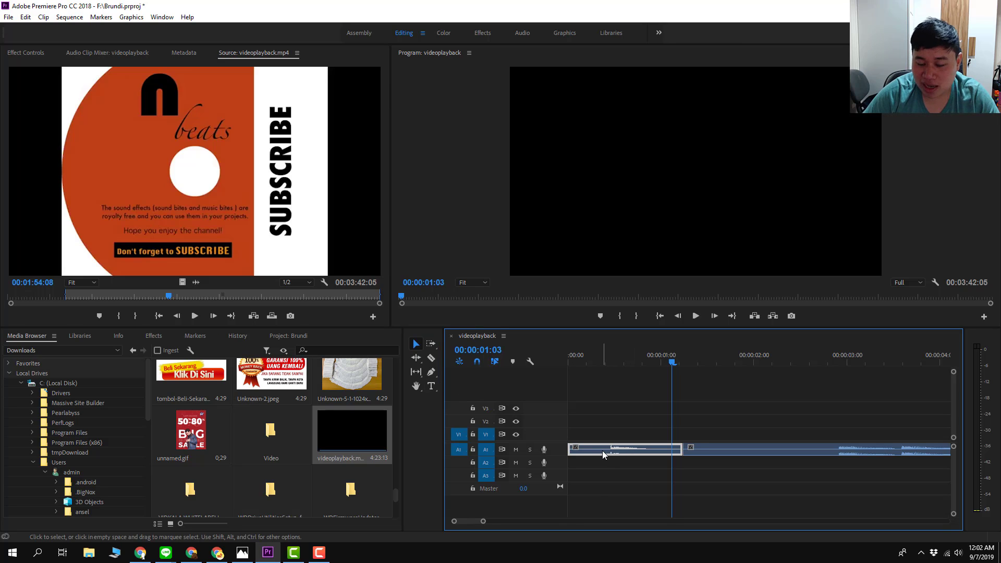
{"action": "key", "text": "Delete"}
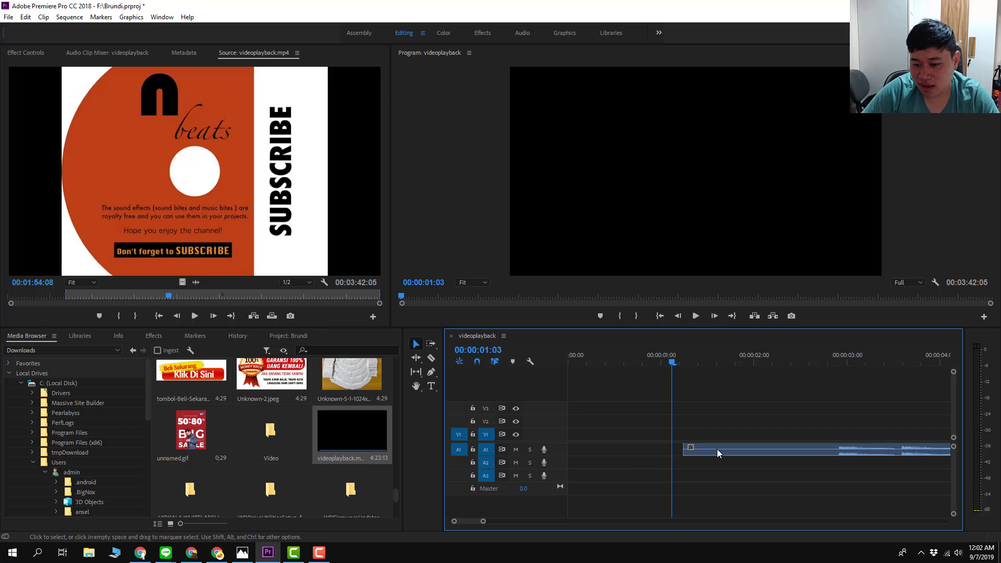
Move the remaining audio clip and the playhead to the sequence start.
{"action": "left_click", "coordinate": [724, 449]}
{"action": "left_click_drag", "start_coordinate": [724, 449], "coordinate": [609, 449]}
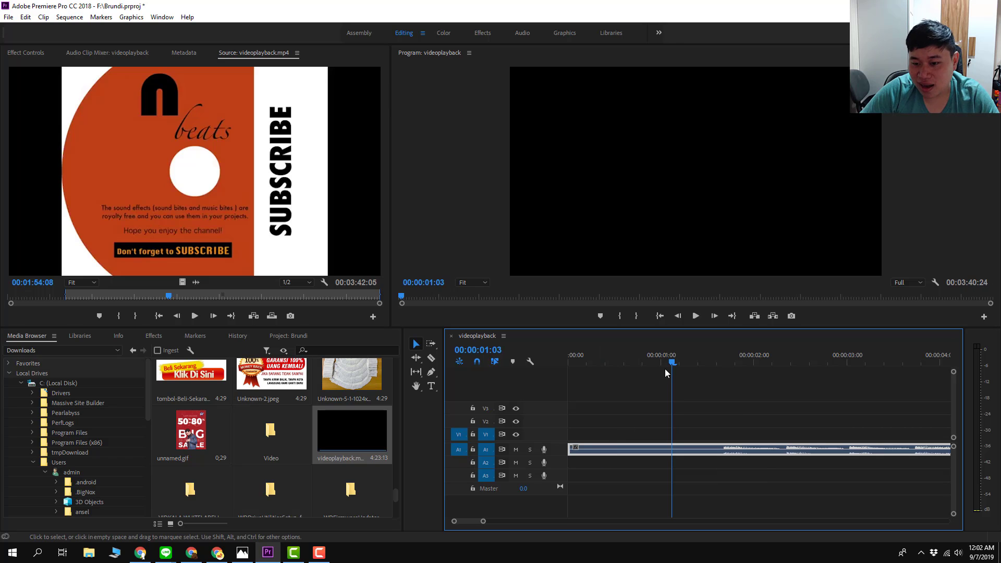
{"action": "left_click_drag", "start_coordinate": [671, 364], "coordinate": [574, 373]}
Play and scrub through the track to locate the next sound's end at 00:00:04:07.
{"action": "key", "text": "space"}
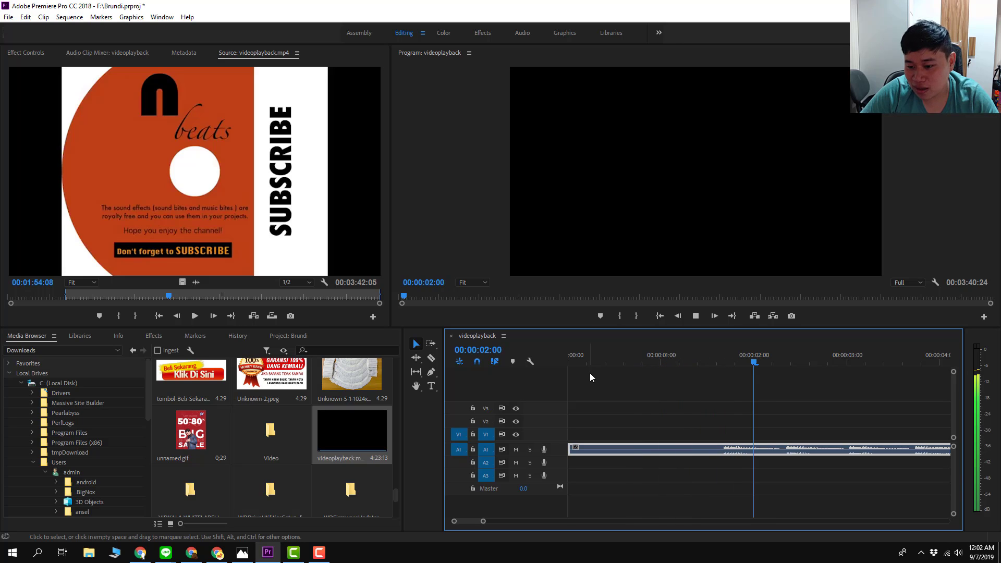
{"action": "key", "text": "space"}
{"action": "left_click_drag", "start_coordinate": [780, 365], "coordinate": [699, 378]}
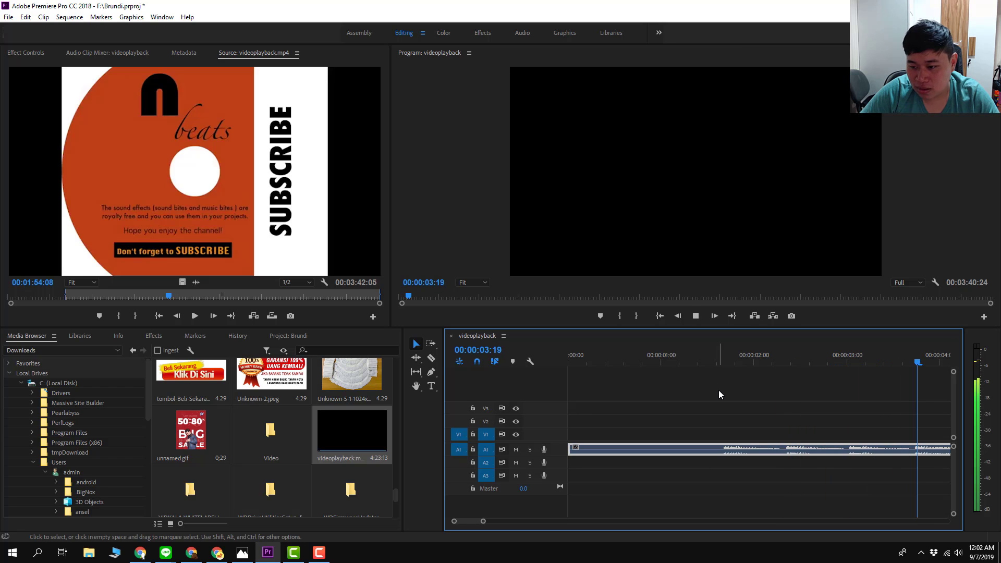
{"action": "key", "text": "space"}
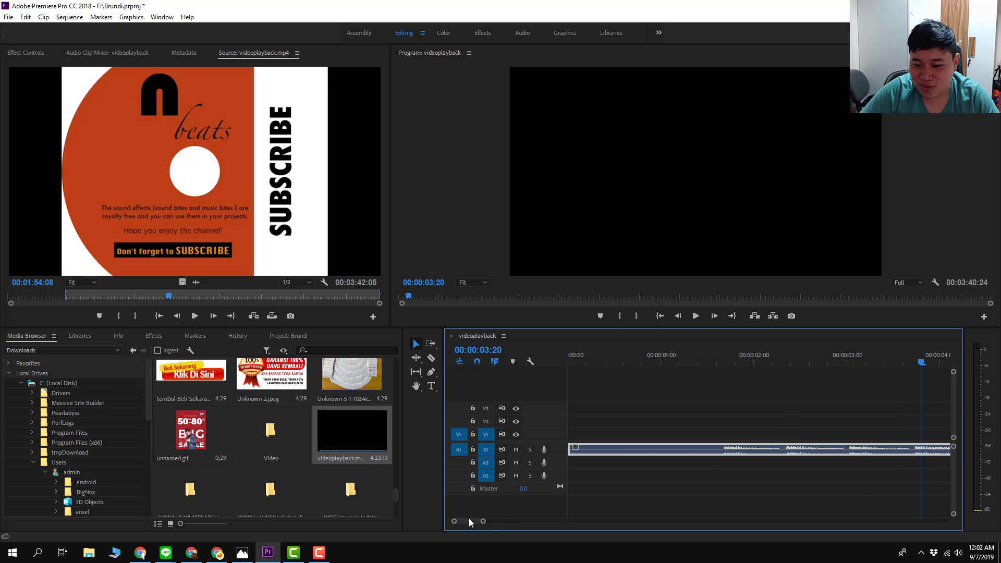
{"action": "key", "text": "space"}
{"action": "key", "text": "space"}
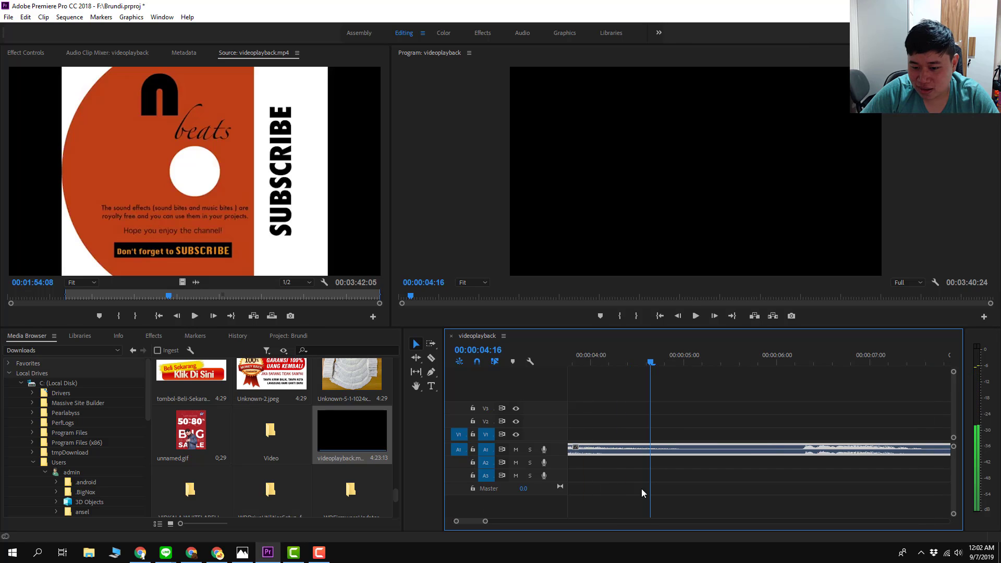
{"action": "left_click_drag", "start_coordinate": [649, 362], "coordinate": [616, 362]}
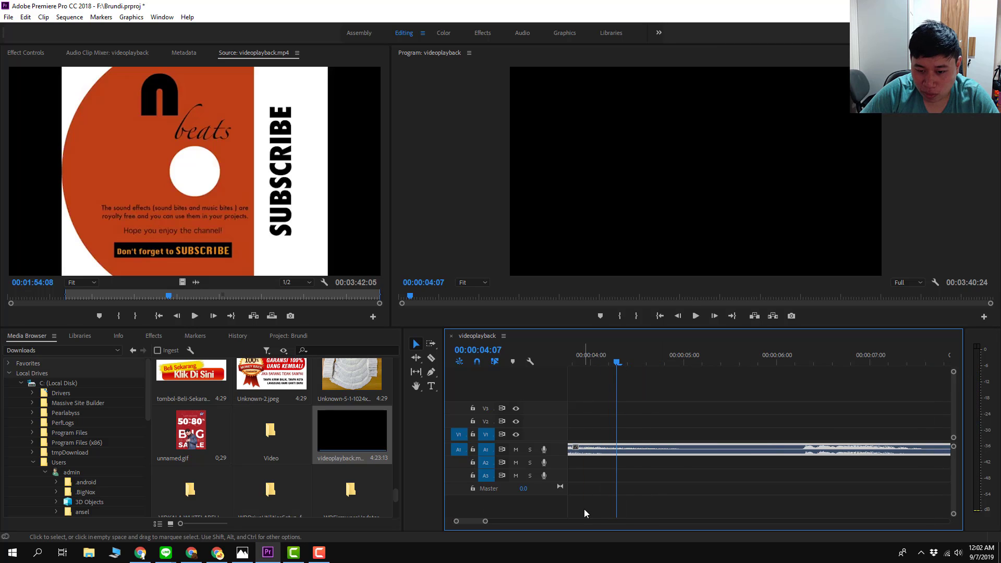
{"action": "left_click_drag", "start_coordinate": [477, 521], "coordinate": [455, 520]}
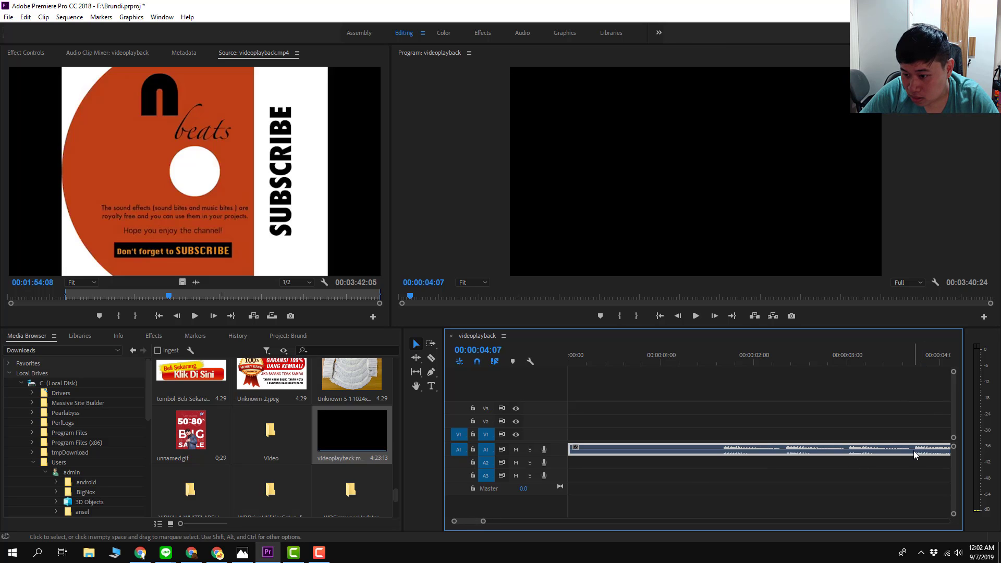
{"action": "left_click", "coordinate": [436, 365]}
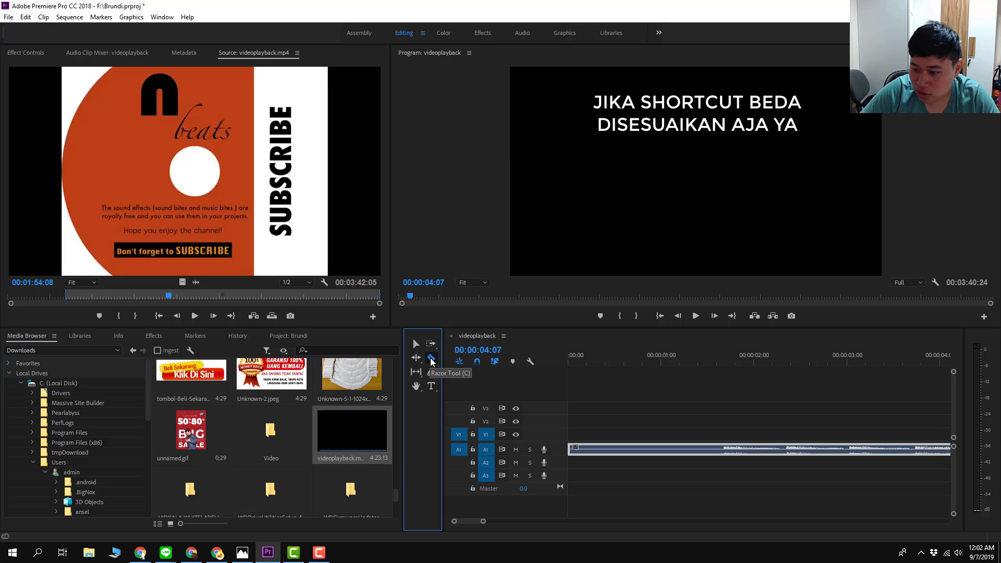
Split the A1 audio at 00:00:04:07, delete a clip, then undo that deletion.
{"action": "left_click", "coordinate": [431, 359]}
{"action": "left_click", "coordinate": [916, 451]}
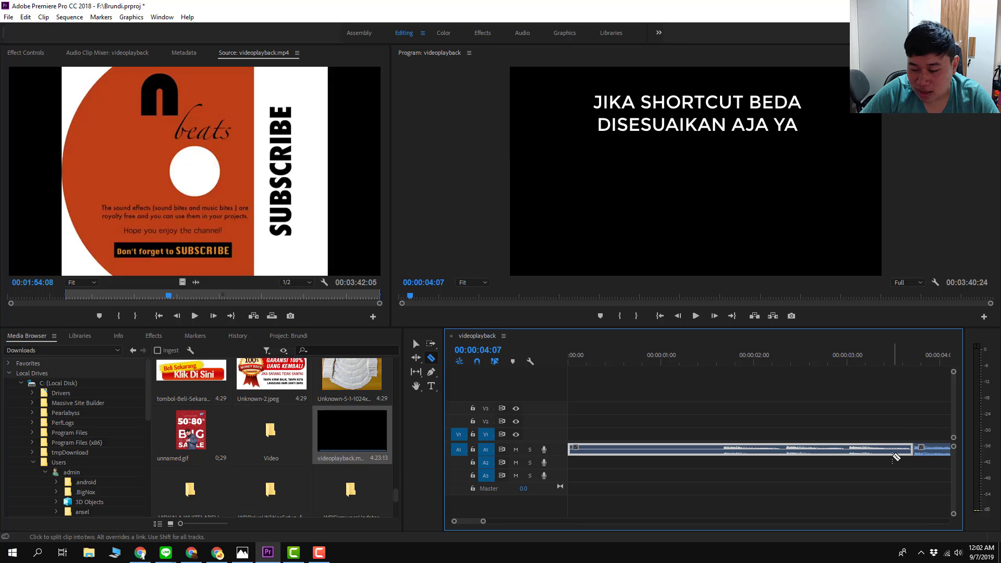
{"action": "key", "text": "v"}
{"action": "left_click", "coordinate": [415, 344]}
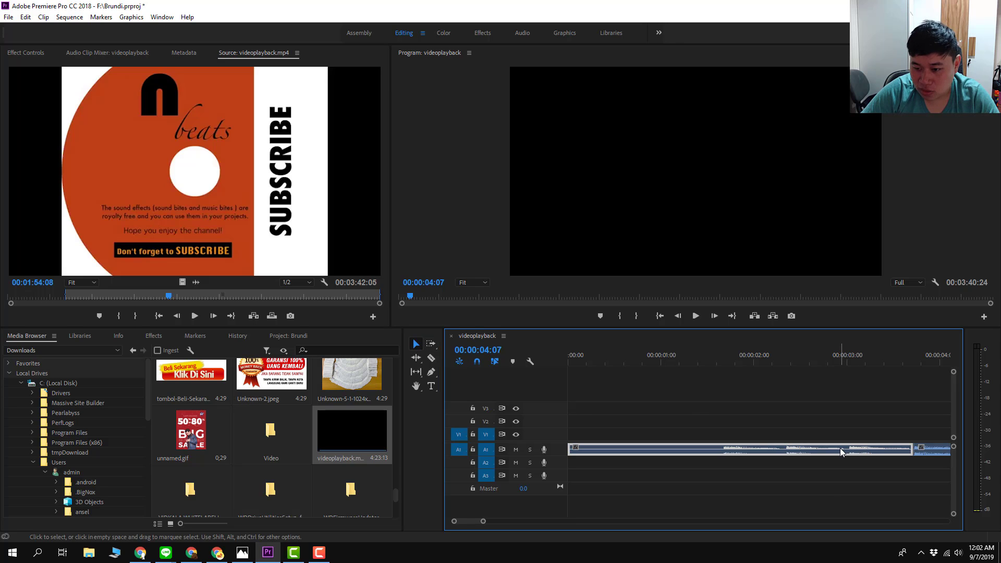
{"action": "key", "text": "Delete"}
{"action": "key", "text": "ctrl+z"}
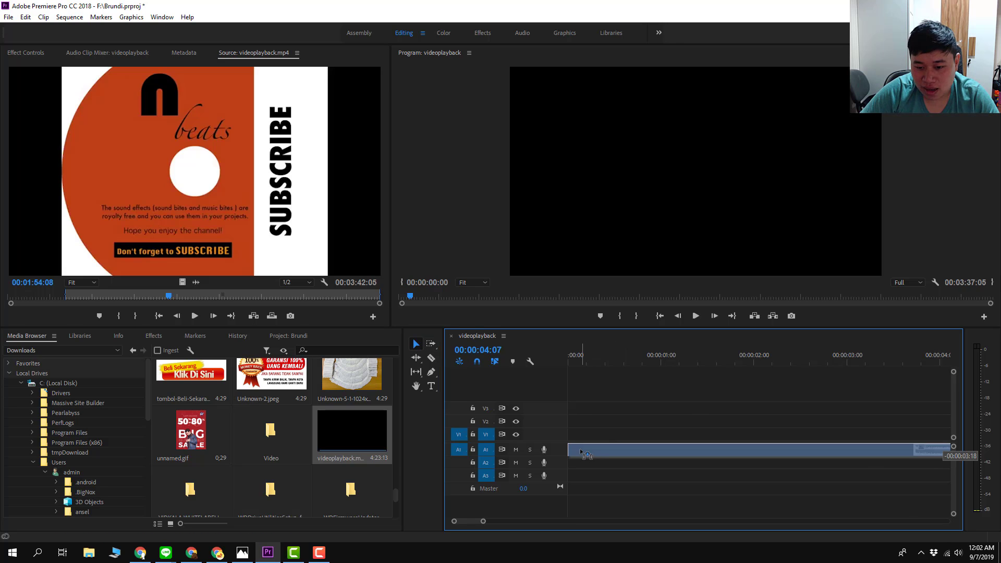
Cut the A1 audio at 00:00:01:18 and delete the part after the cut.
{"action": "left_click", "coordinate": [572, 361]}
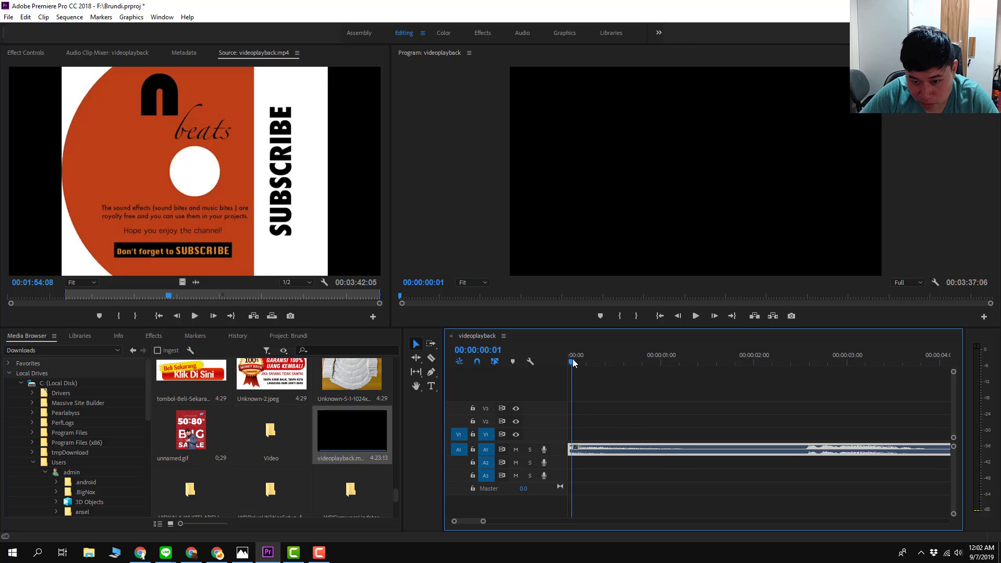
{"action": "key", "text": "space"}
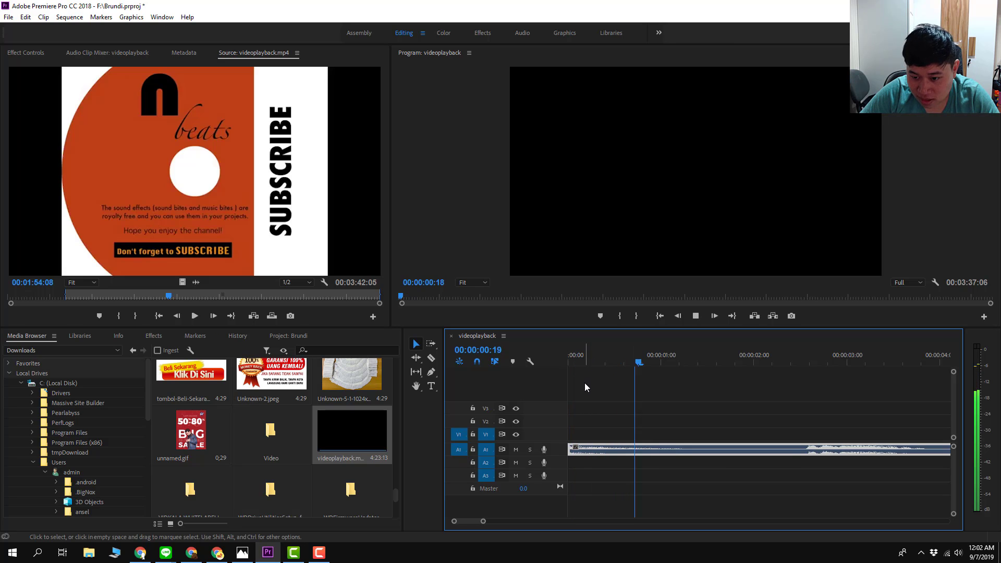
{"action": "key", "text": "space"}
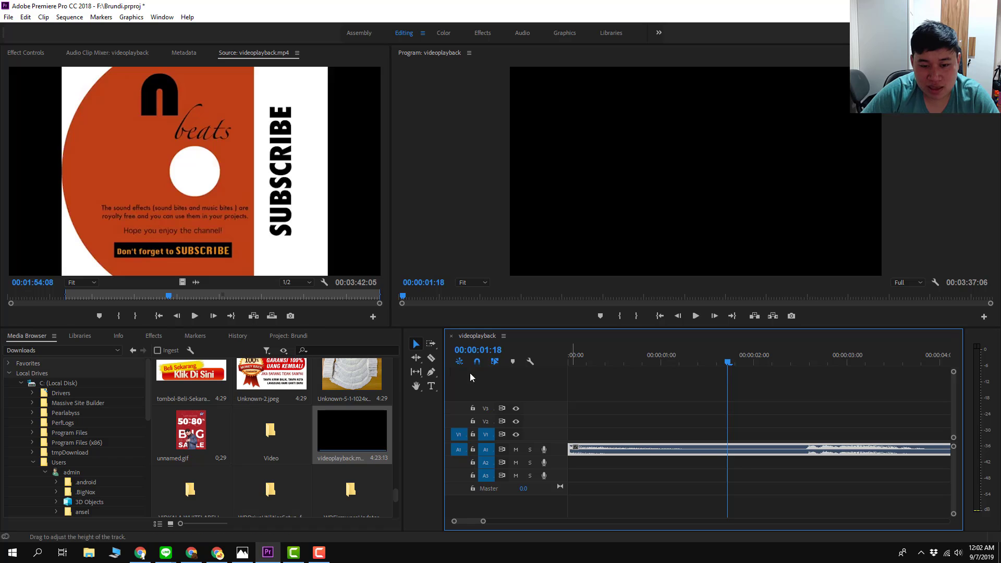
{"action": "left_click", "coordinate": [431, 358]}
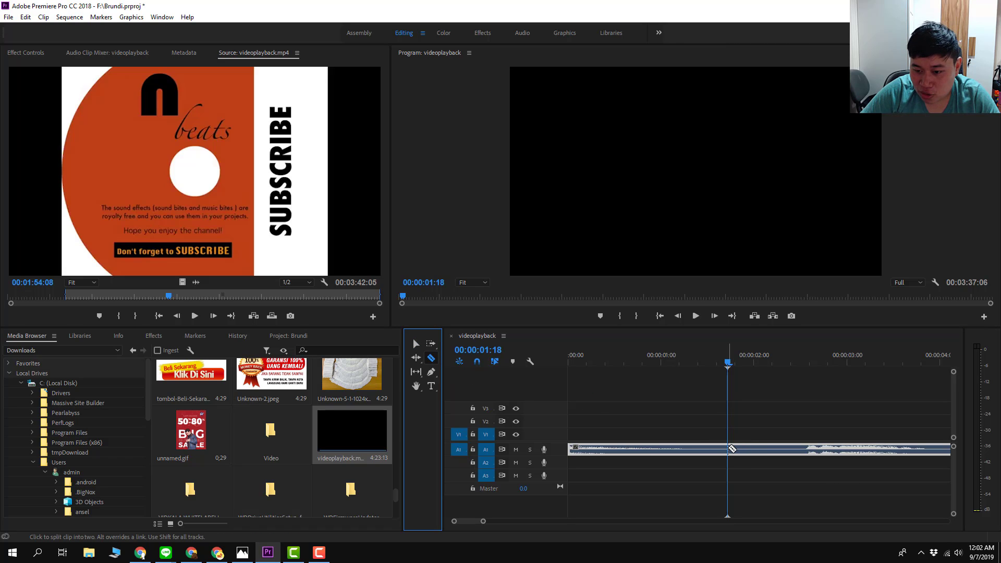
{"action": "left_click", "coordinate": [729, 449]}
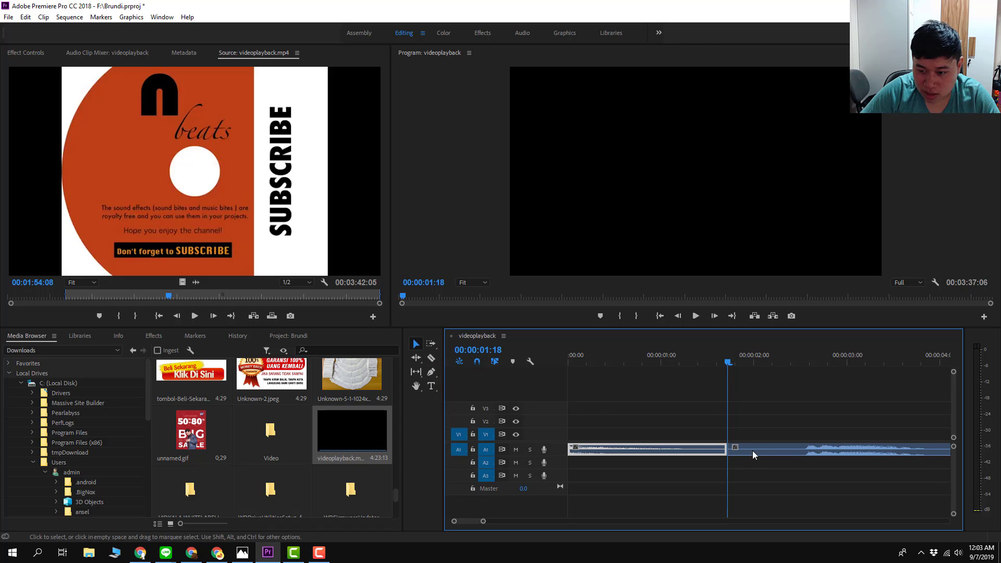
{"action": "left_click", "coordinate": [416, 344]}
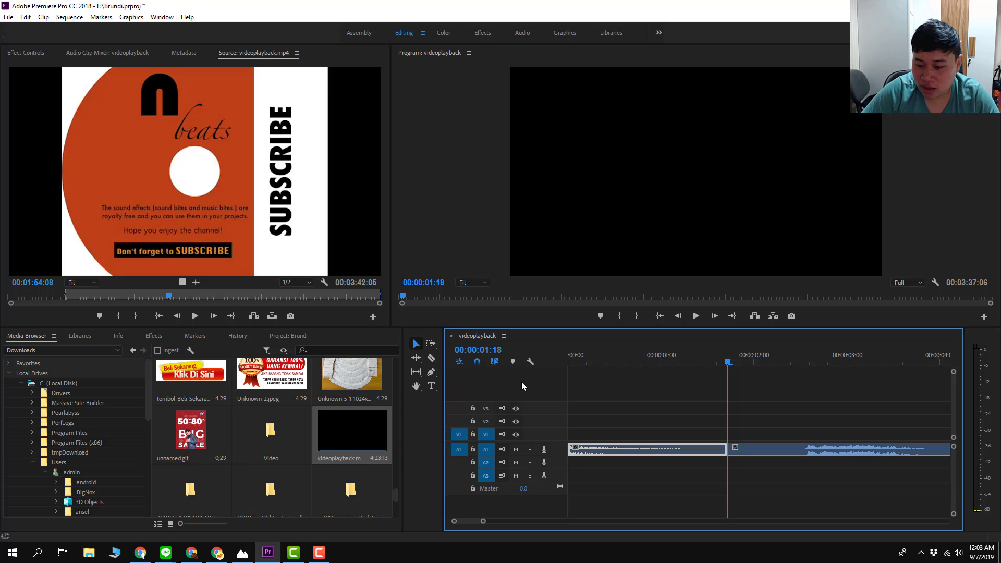
{"action": "left_click", "coordinate": [762, 451]}
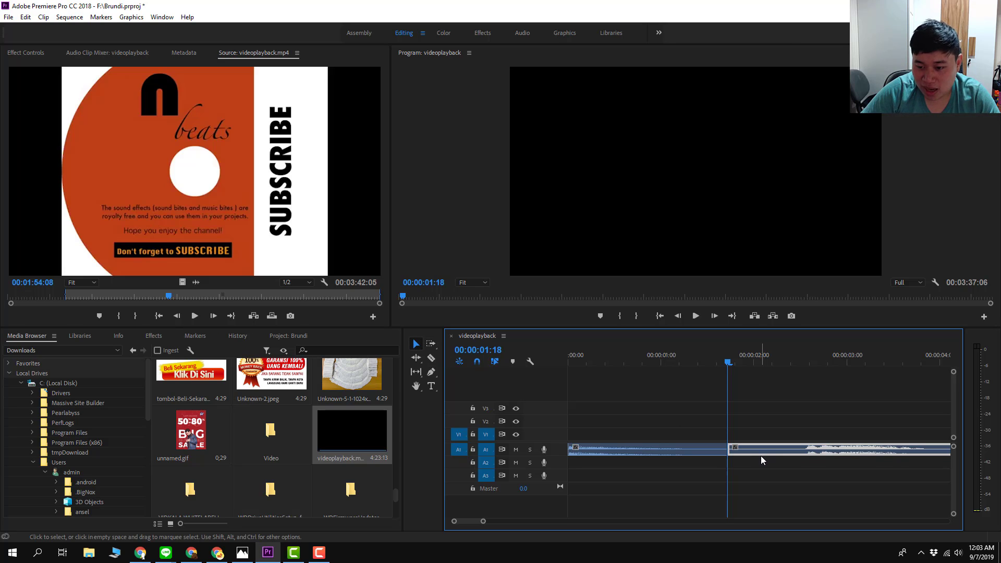
{"action": "key", "text": "Delete"}
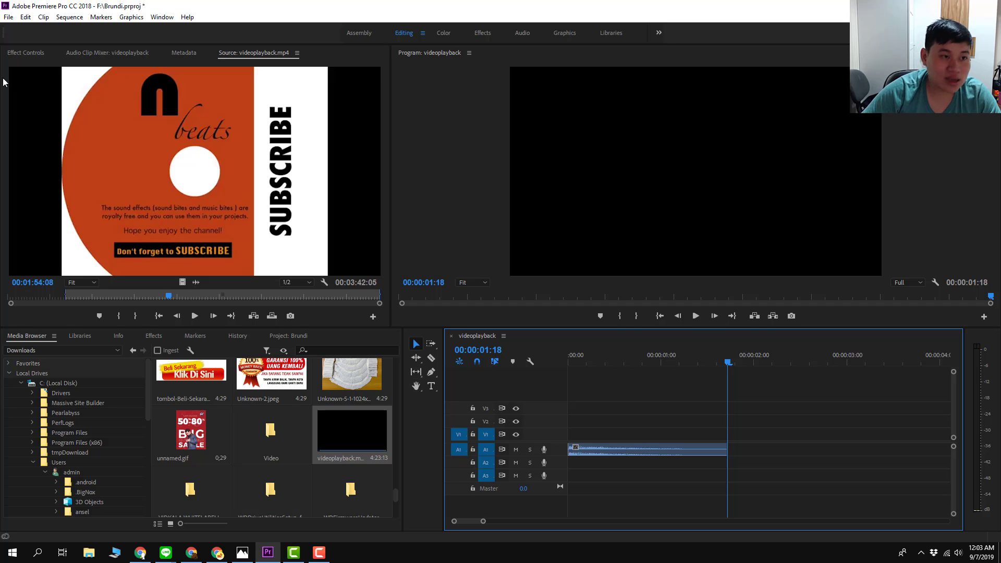
Open the Export Media settings for the short audio clip.
{"action": "left_click", "coordinate": [8, 16]}
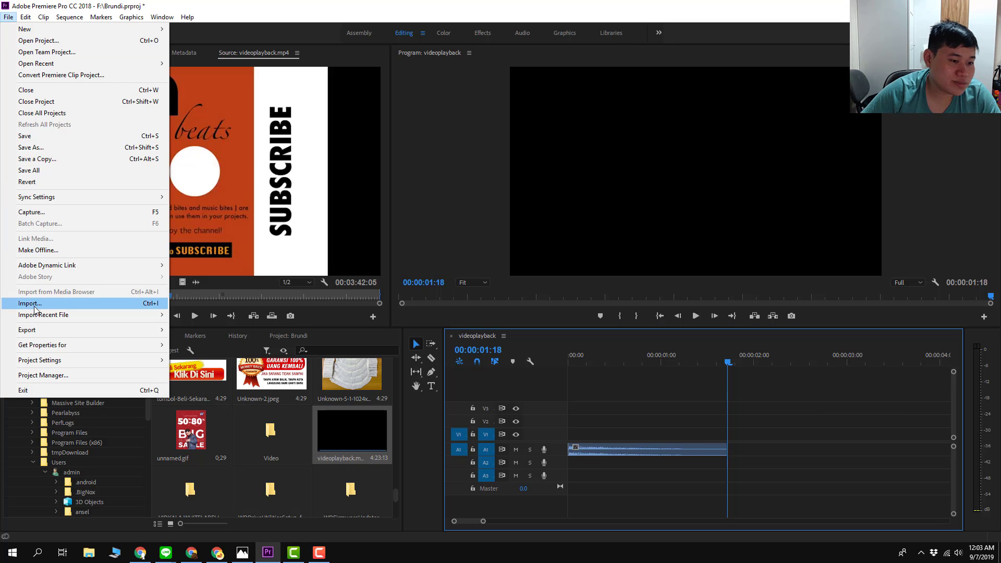
{"action": "mouse_move", "coordinate": [125, 338]}
{"action": "left_click", "coordinate": [198, 331]}
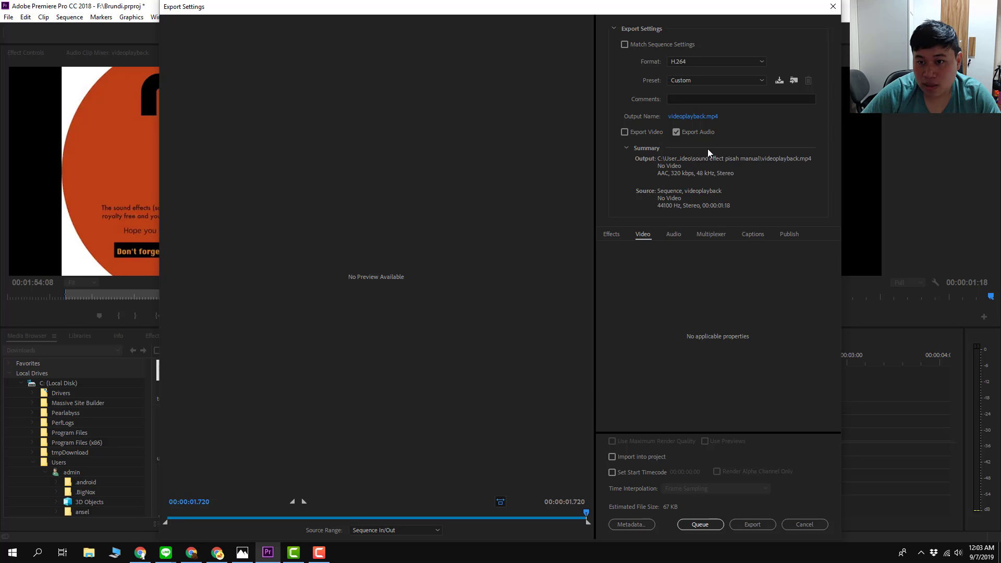
Rename the output file to tuwewewewewewewe.mp4 and export it.
{"action": "left_click", "coordinate": [687, 118]}
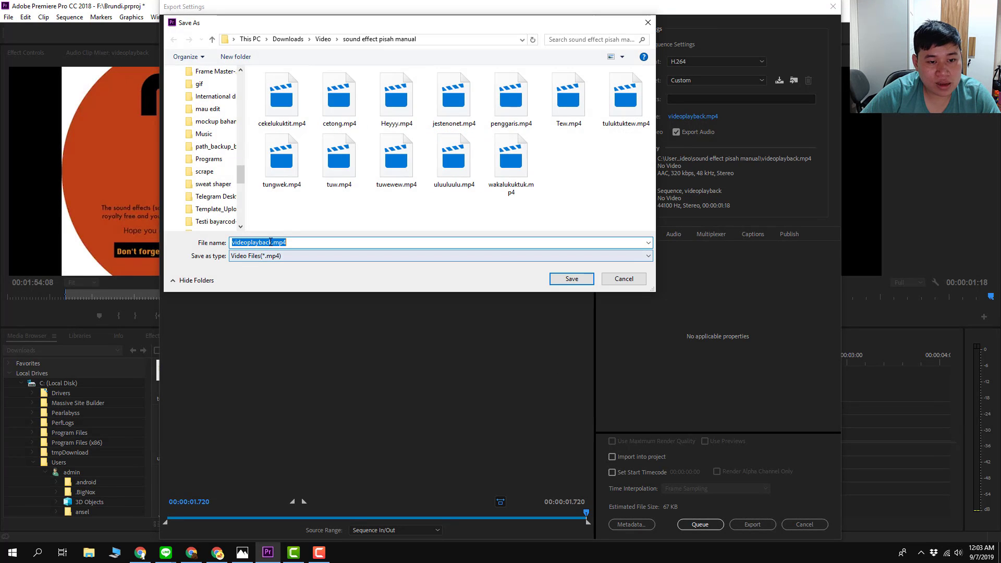
{"action": "left_click", "coordinate": [271, 242]}
{"action": "left_click_drag", "start_coordinate": [270, 242], "coordinate": [232, 243]}
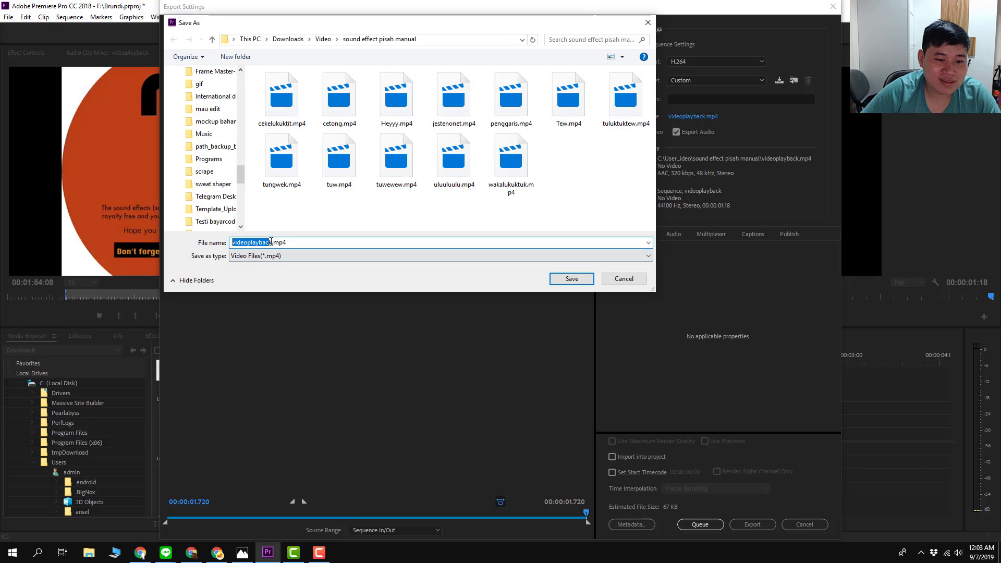
{"action": "type", "text": "tuwe"}
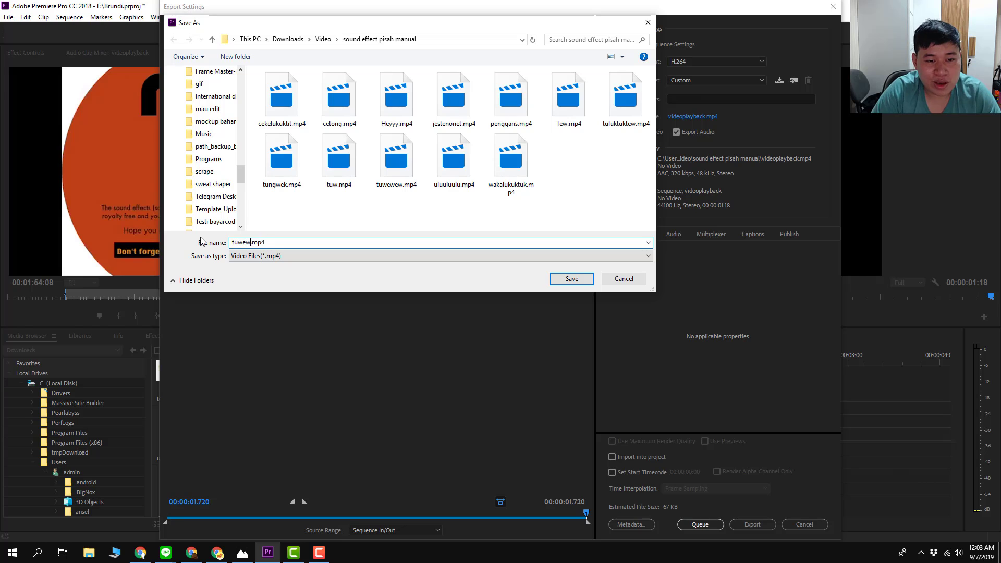
{"action": "type", "text": "wewewewewewe"}
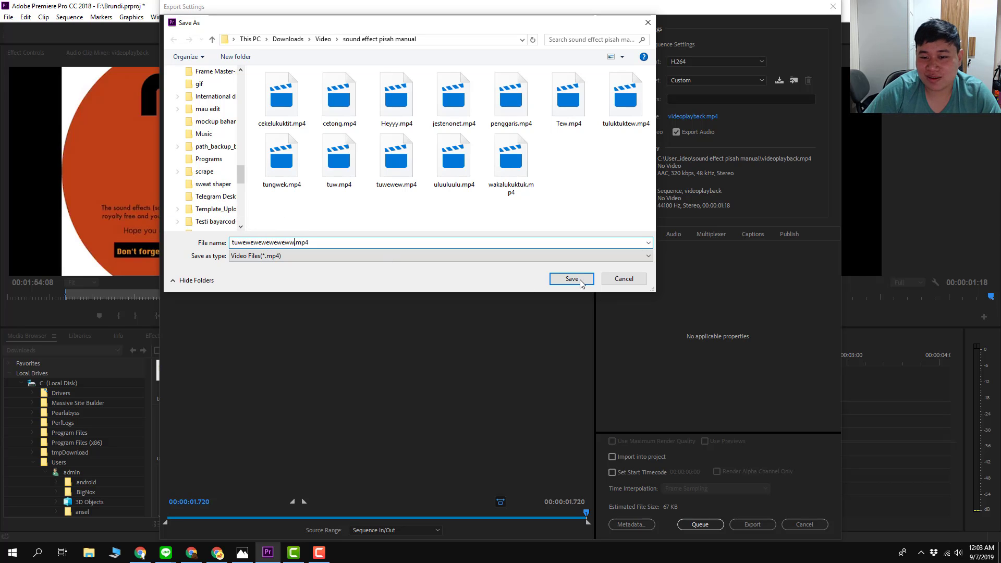
{"action": "left_click", "coordinate": [572, 280]}
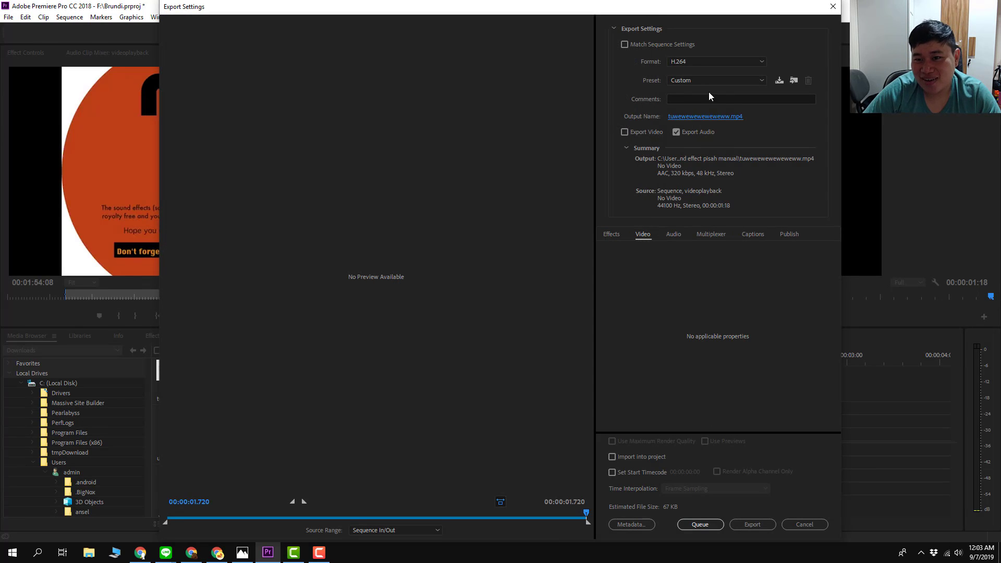
{"action": "left_click", "coordinate": [760, 524]}
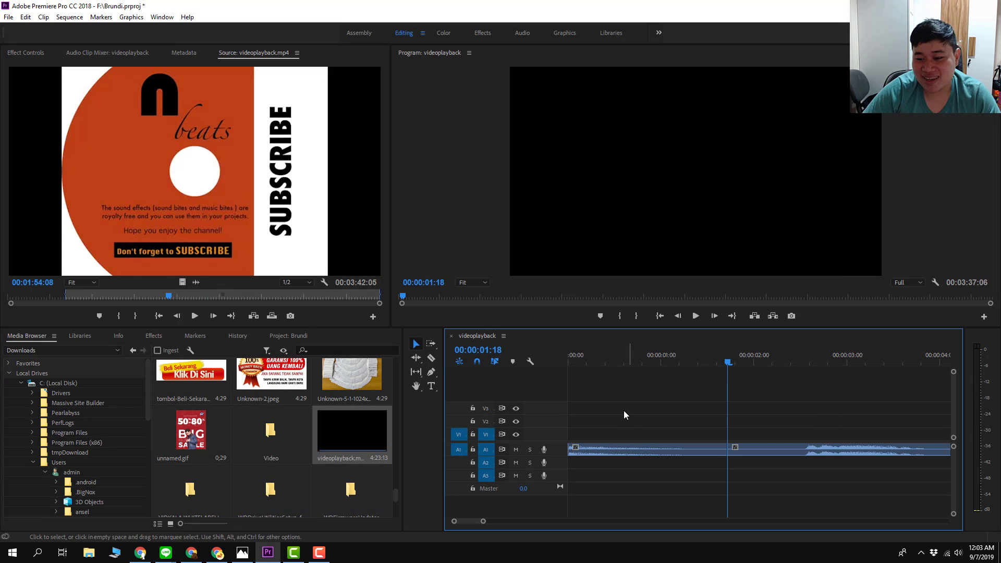
Delete the exported 00:00:01:18 first piece from A1 and move the remaining audio to the sequence start.
{"action": "left_click", "coordinate": [685, 450]}
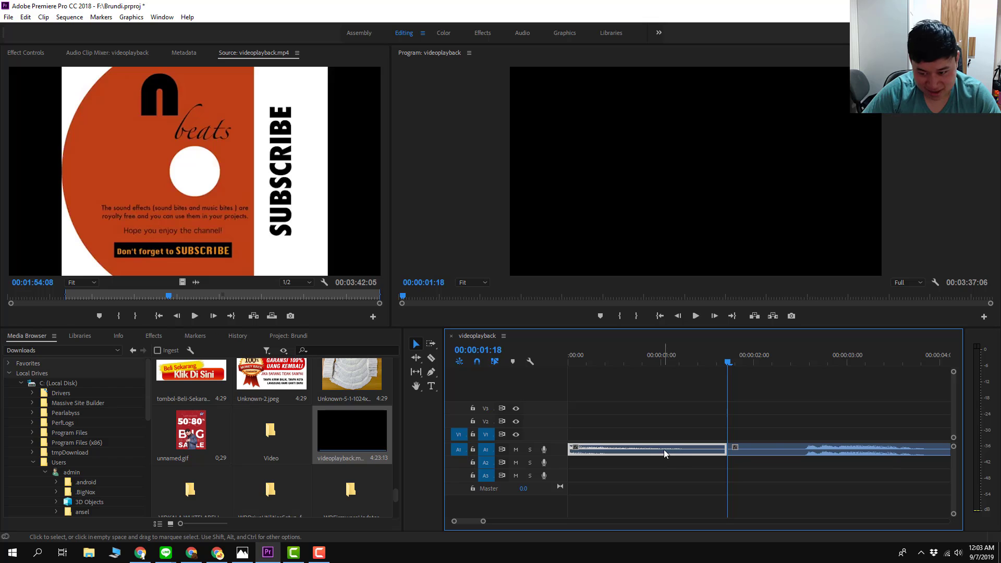
{"action": "key", "text": "Delete"}
{"action": "left_click_drag", "start_coordinate": [777, 449], "coordinate": [615, 445]}
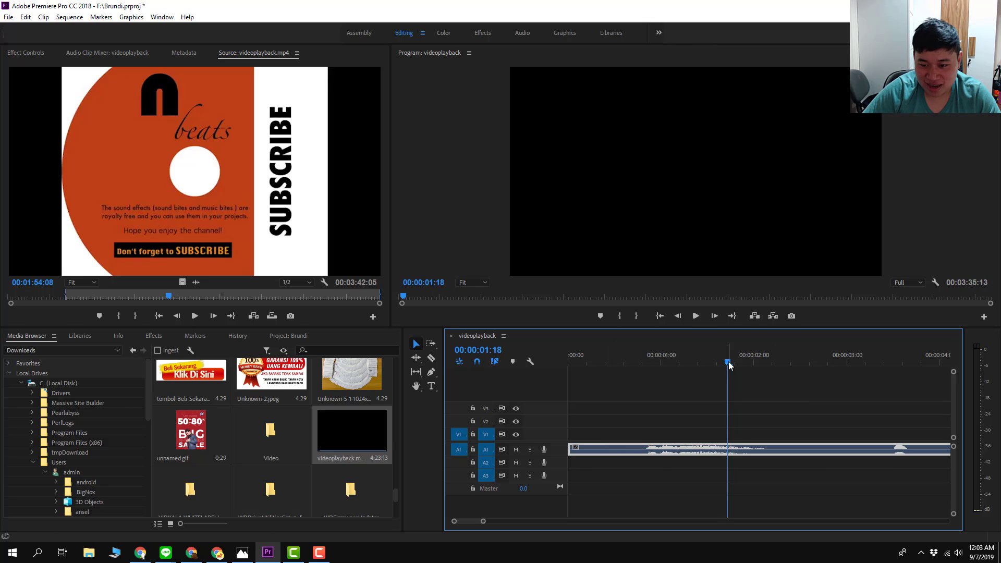
Play back from about one second in to locate the next sound's end, near 00:00:03:22.
{"action": "left_click_drag", "start_coordinate": [729, 365], "coordinate": [615, 373]}
{"action": "key", "text": "space"}
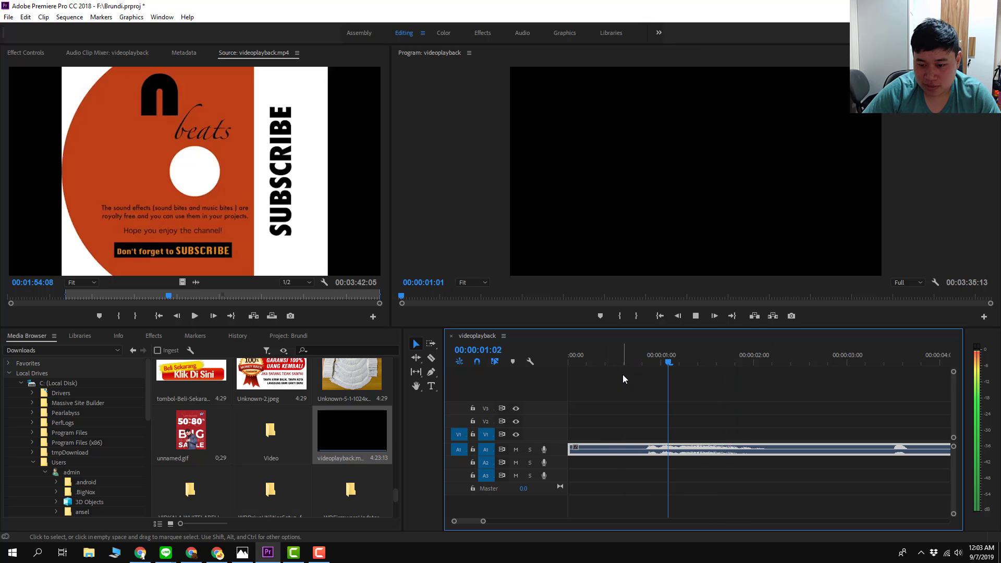
{"action": "key", "text": "space"}
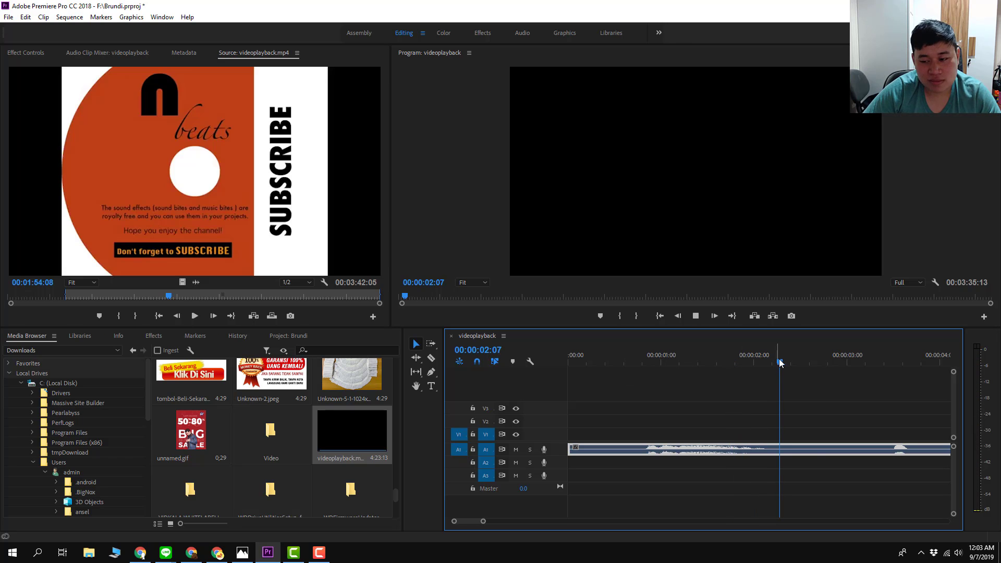
{"action": "key", "text": "space"}
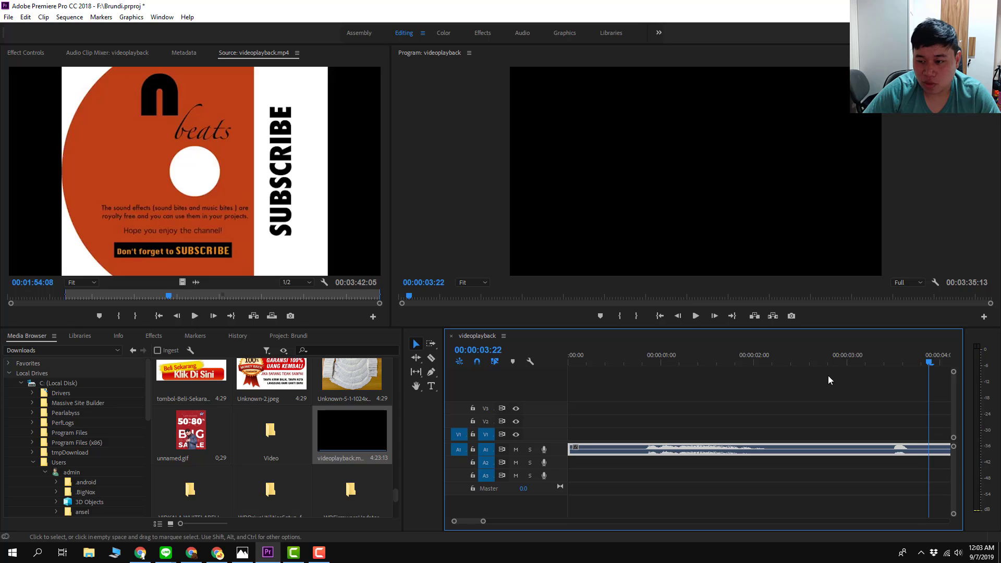
Split A1 near 00:00:03:10, delete the leading piece, and slide the remaining 00:03:32:03 audio to the sequence start.
{"action": "key", "text": "c"}
{"action": "left_click", "coordinate": [881, 448]}
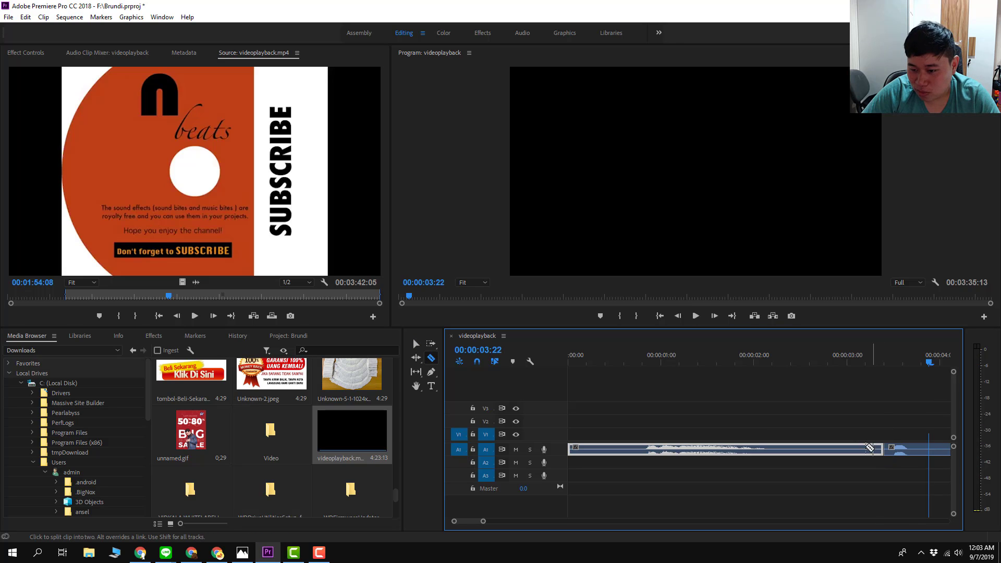
{"action": "key", "text": "v"}
{"action": "left_click", "coordinate": [868, 448]}
{"action": "key", "text": "Delete"}
{"action": "left_click_drag", "start_coordinate": [901, 450], "coordinate": [585, 455]}
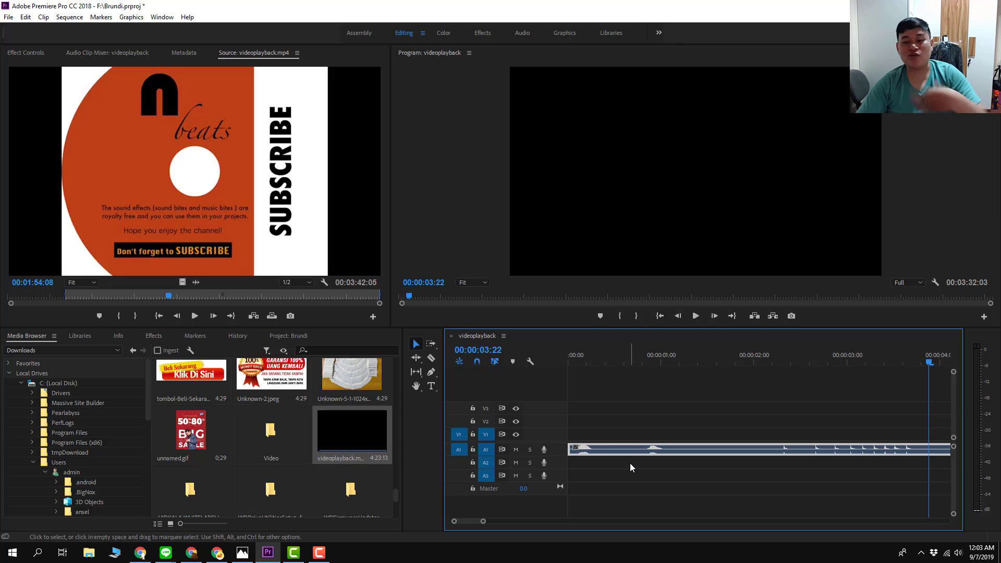